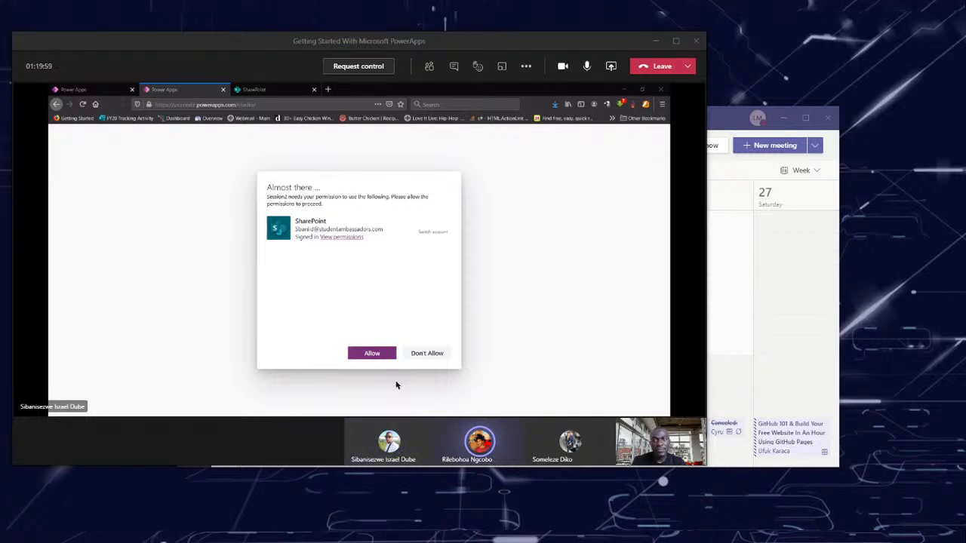
Reposition and resize the meeting window so the shared app studio fills nearly the full width of the display
left_click(673, 41)
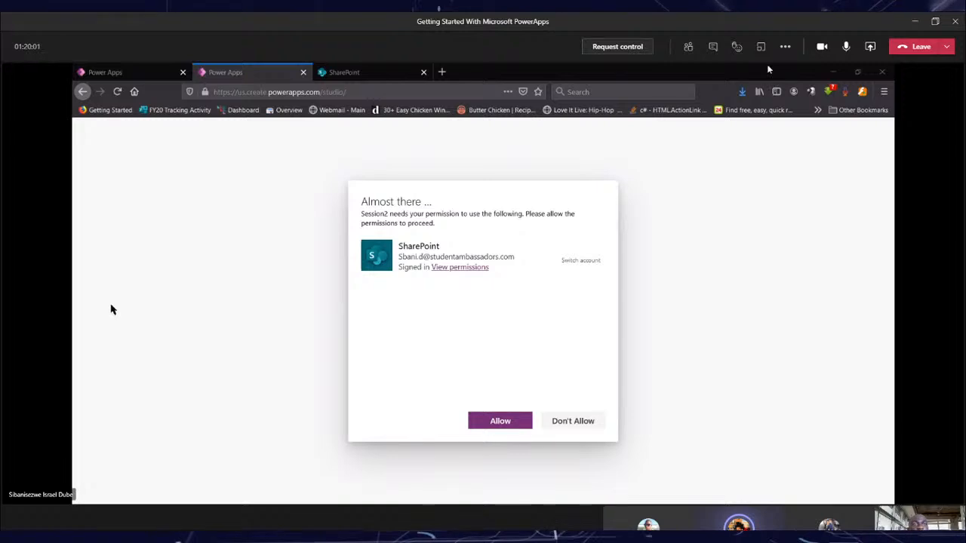
left_click_drag(585, 21, 758, 40)
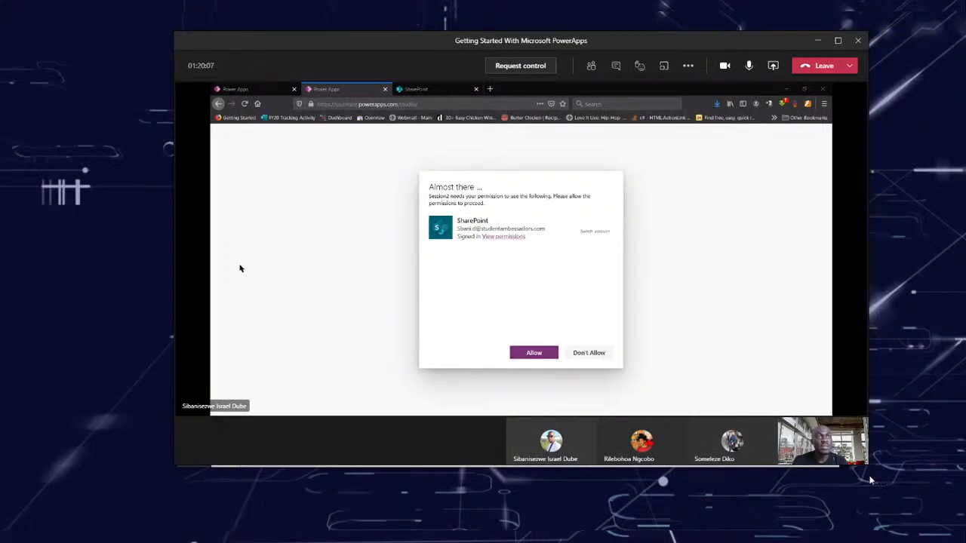
left_click_drag(868, 467, 963, 530)
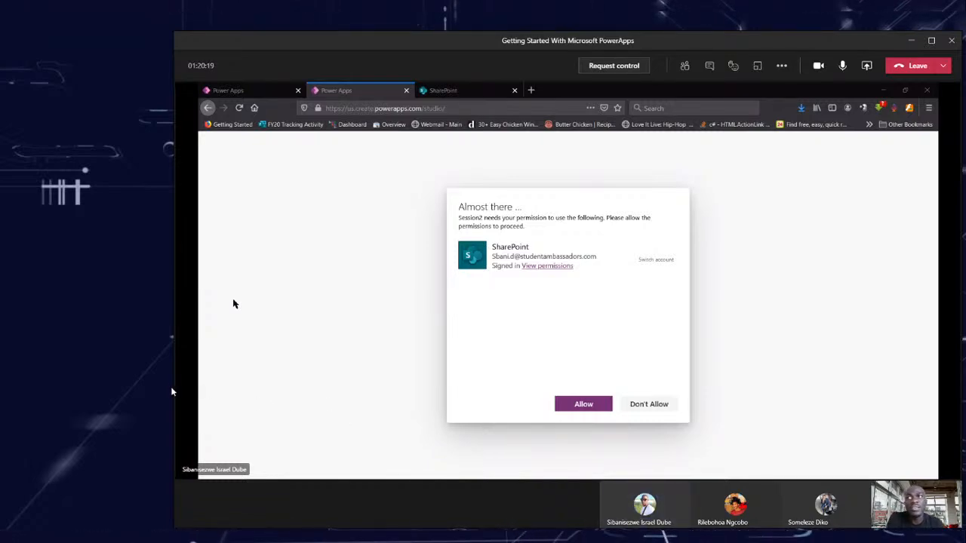
left_click_drag(174, 387, 3, 365)
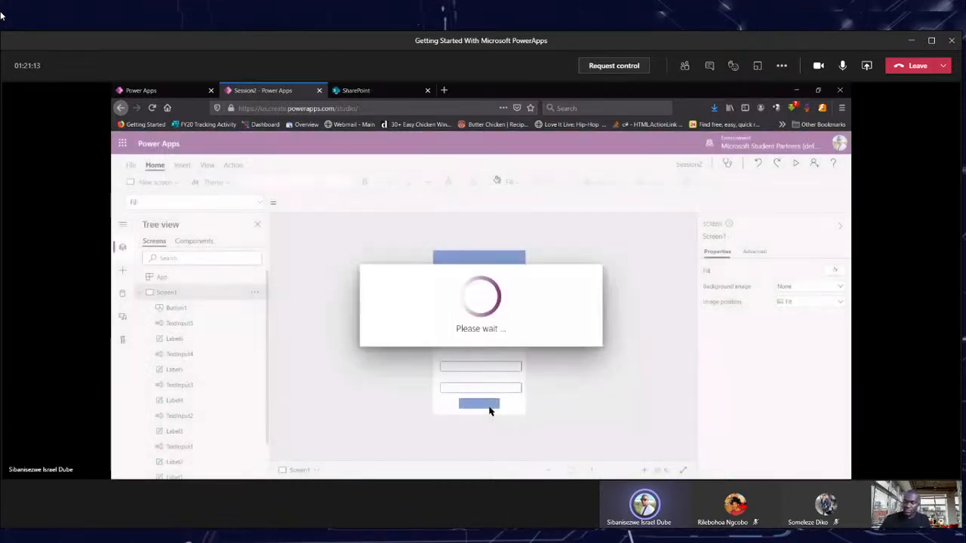
Collapse Screen1 in the tree view, expand Screen2 and open it for editing
left_click(570, 356)
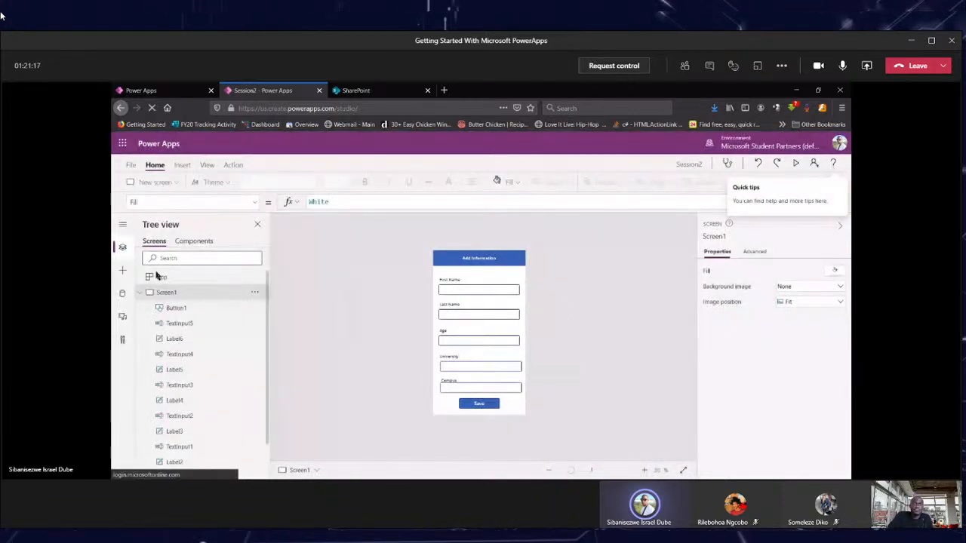
left_click(142, 293)
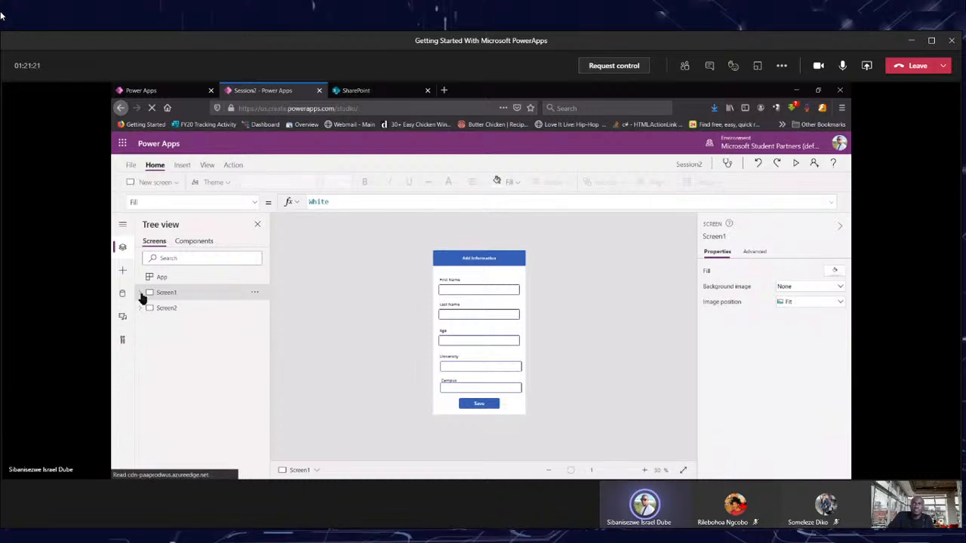
left_click(141, 309)
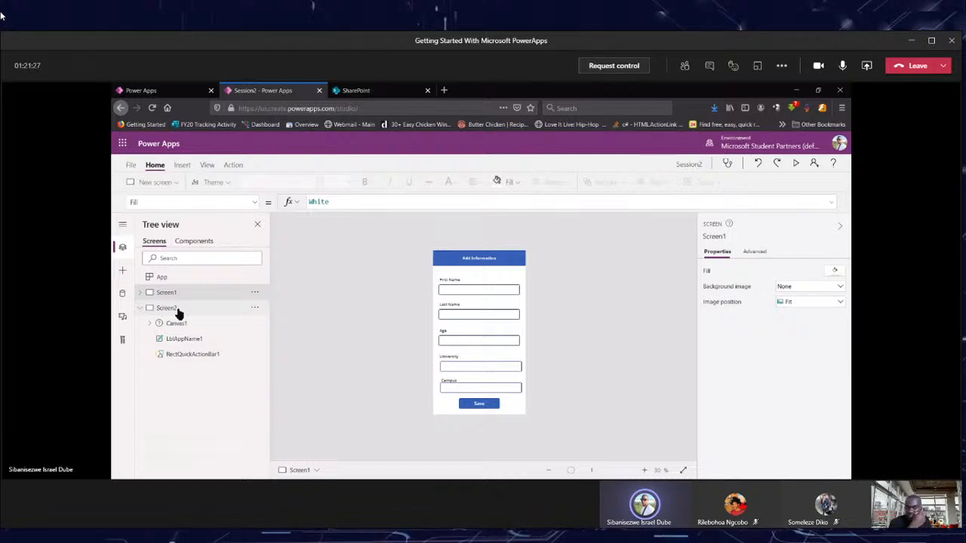
left_click(176, 311)
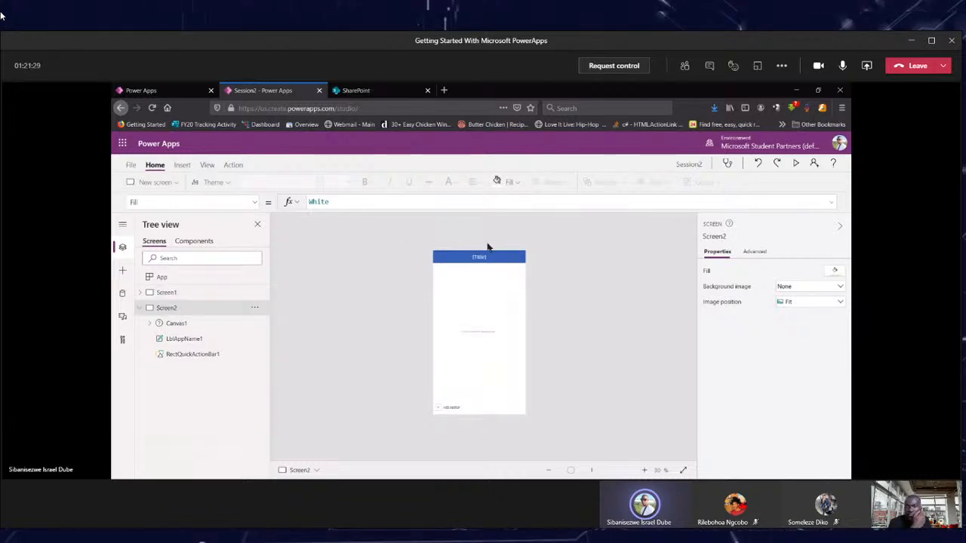
Replace the header label text on Screen2 with "Student Information"
left_click(484, 258)
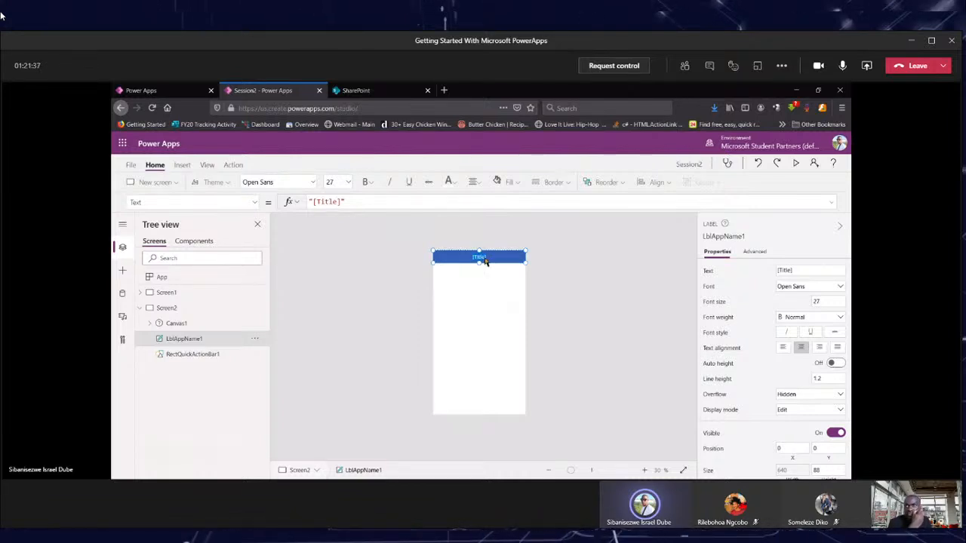
type("U")
key("BackSpace")
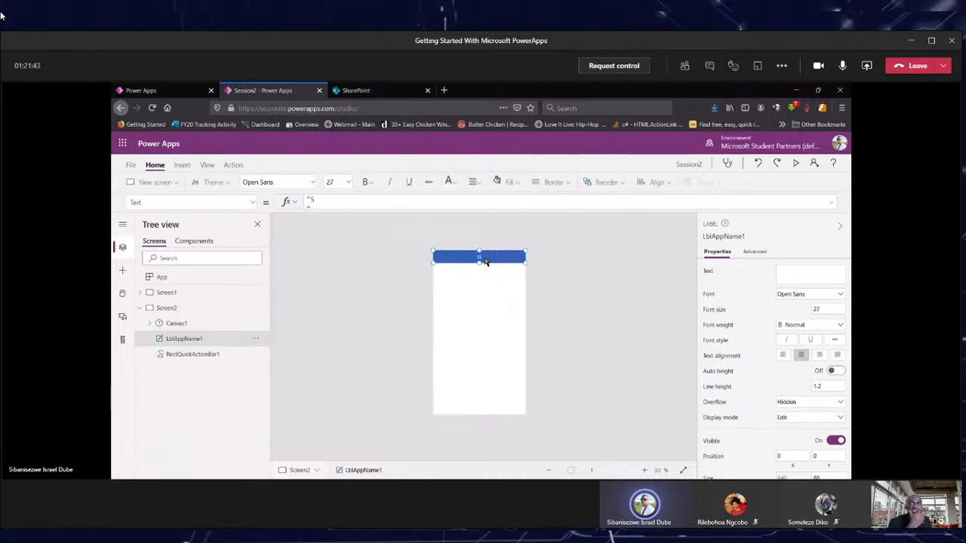
type("Studen")
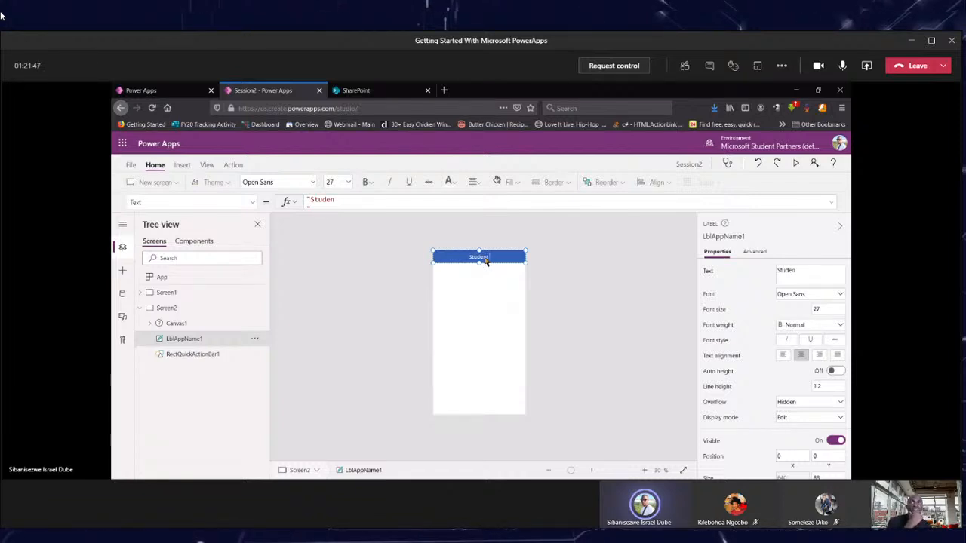
type("t")
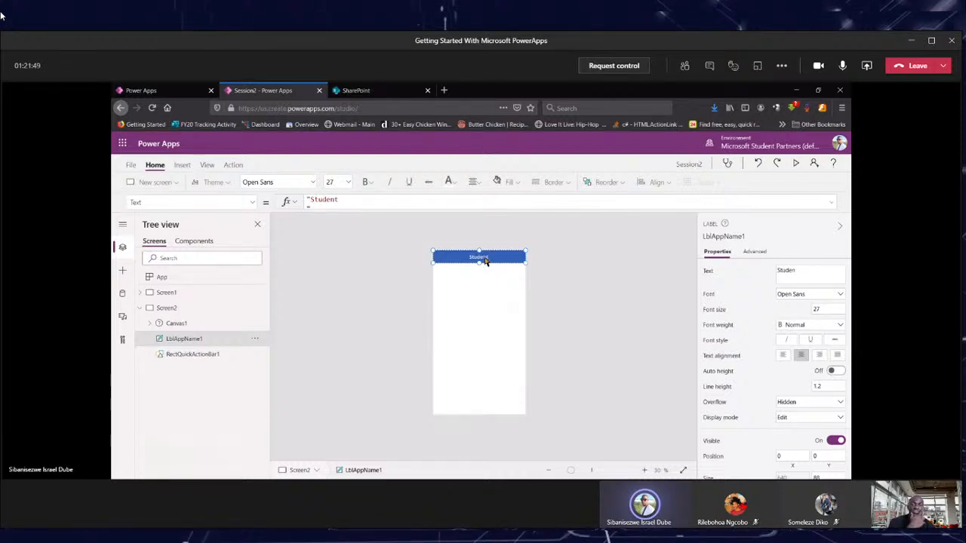
type(" Informa")
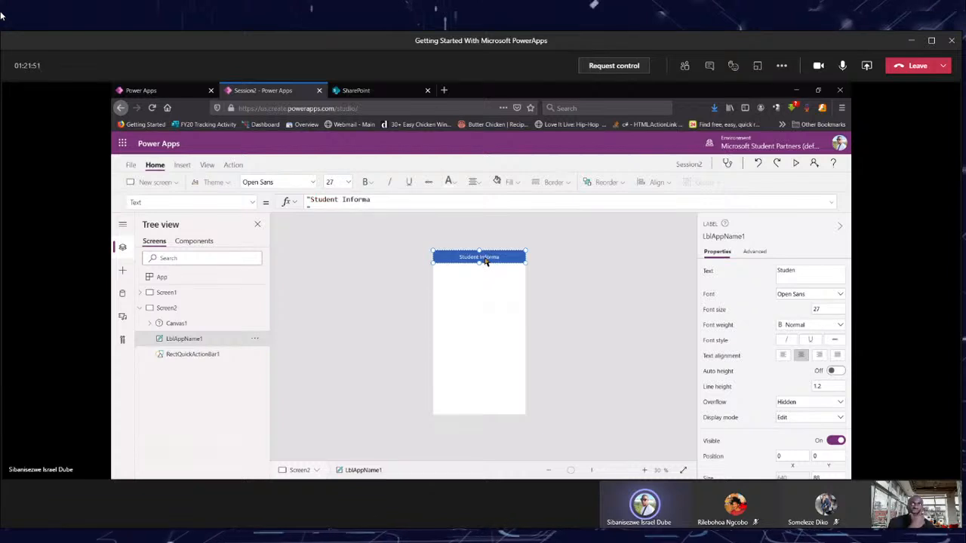
type("tion")
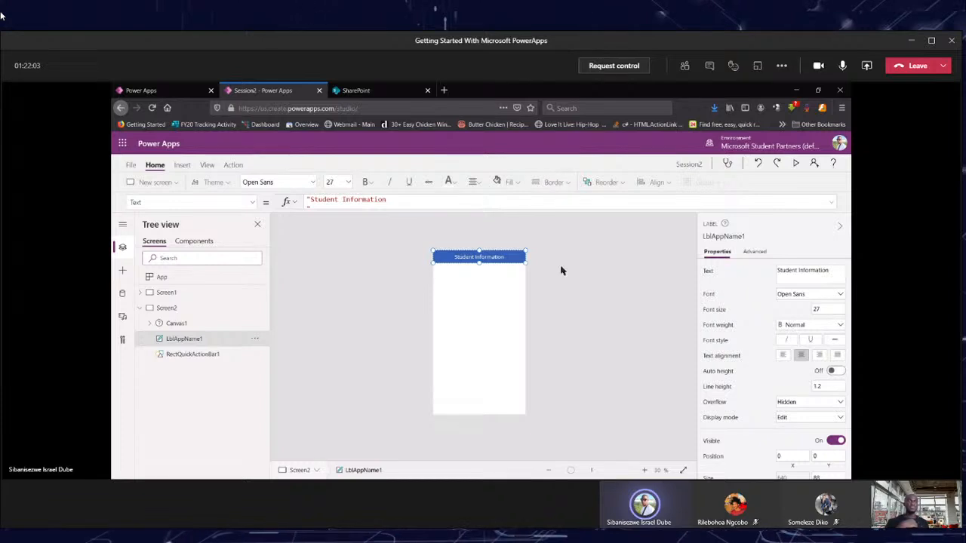
left_click(394, 275)
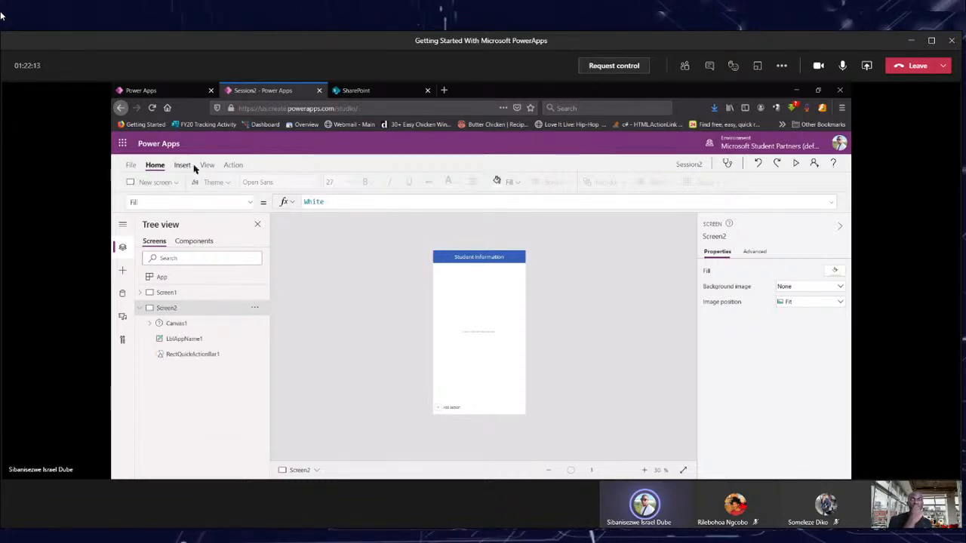
Insert a display form on Screen2
left_click(234, 166)
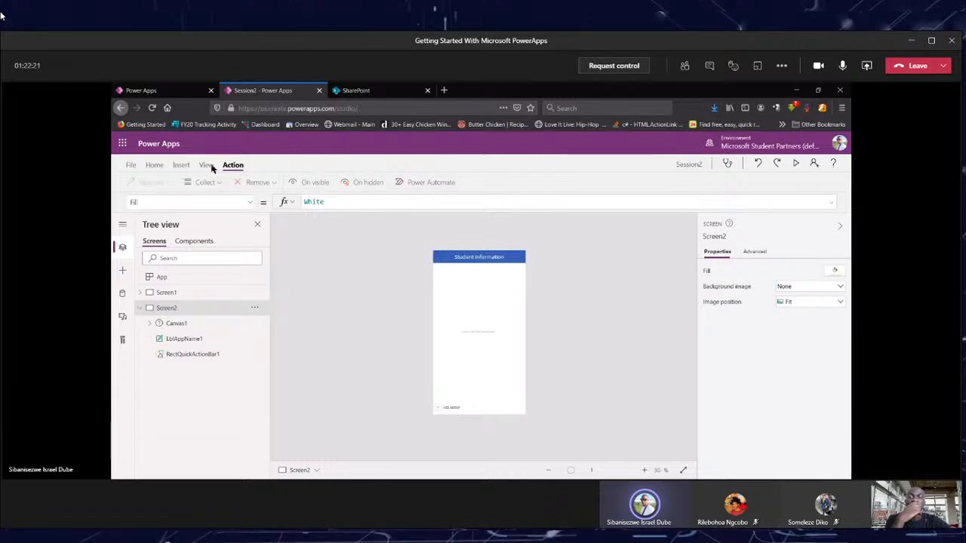
left_click(206, 165)
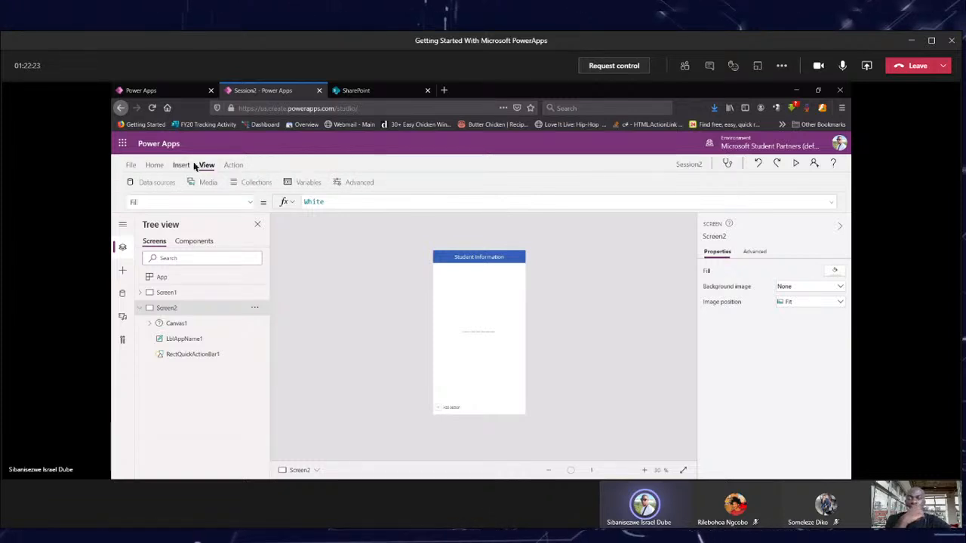
left_click(181, 165)
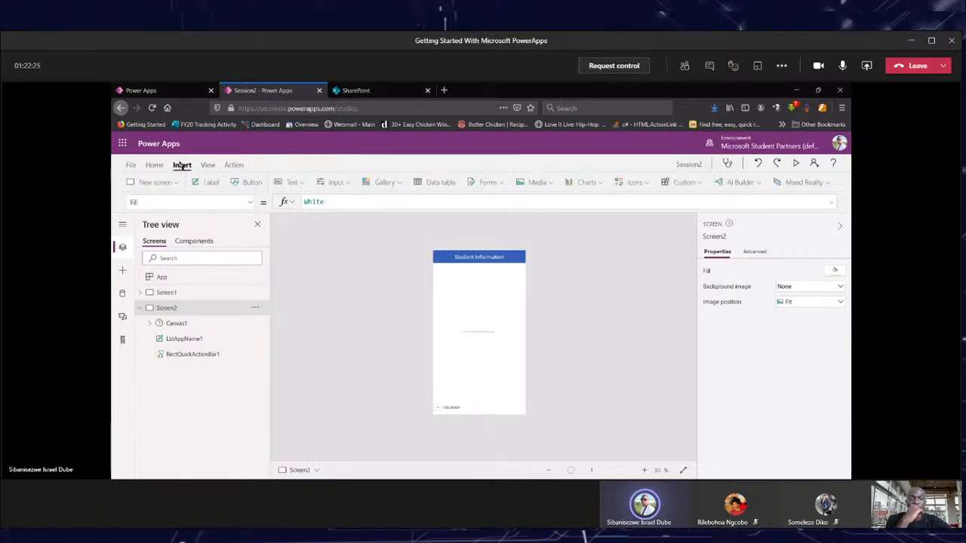
left_click(501, 186)
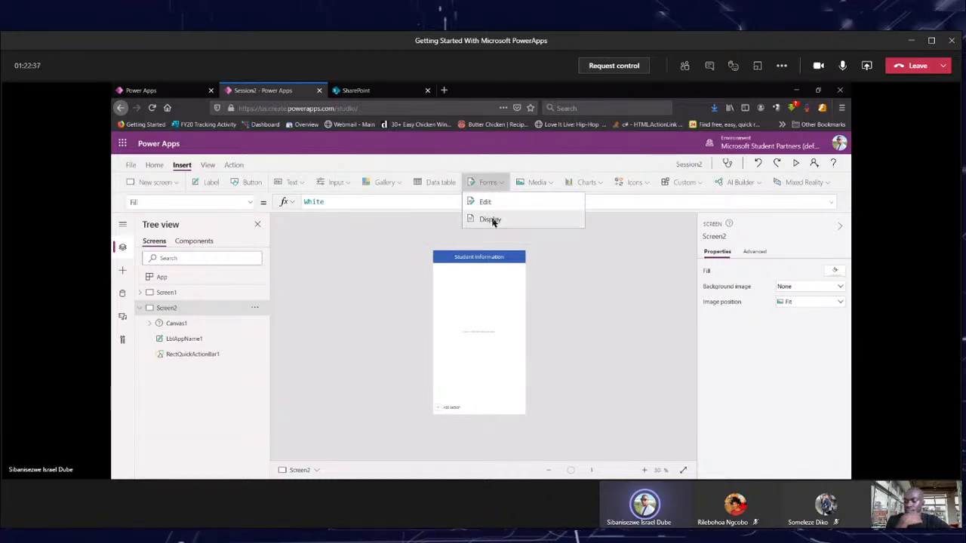
left_click(493, 222)
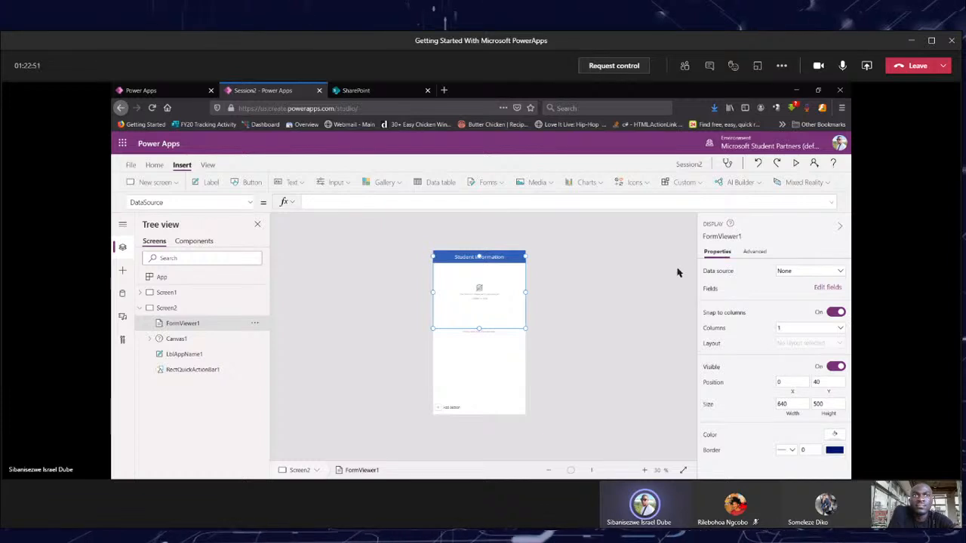
Connect the display form to the JojiSimp SharePoint data source
left_click(842, 274)
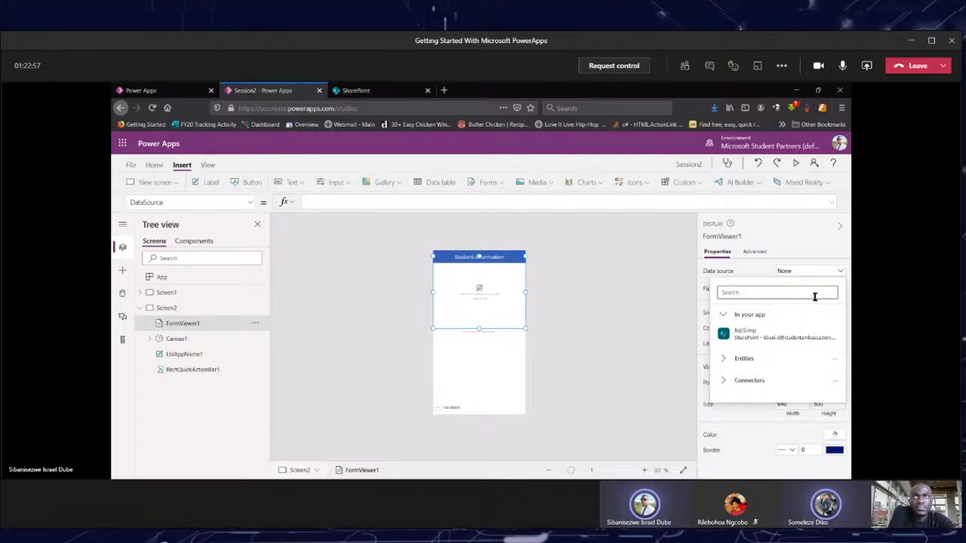
left_click(647, 269)
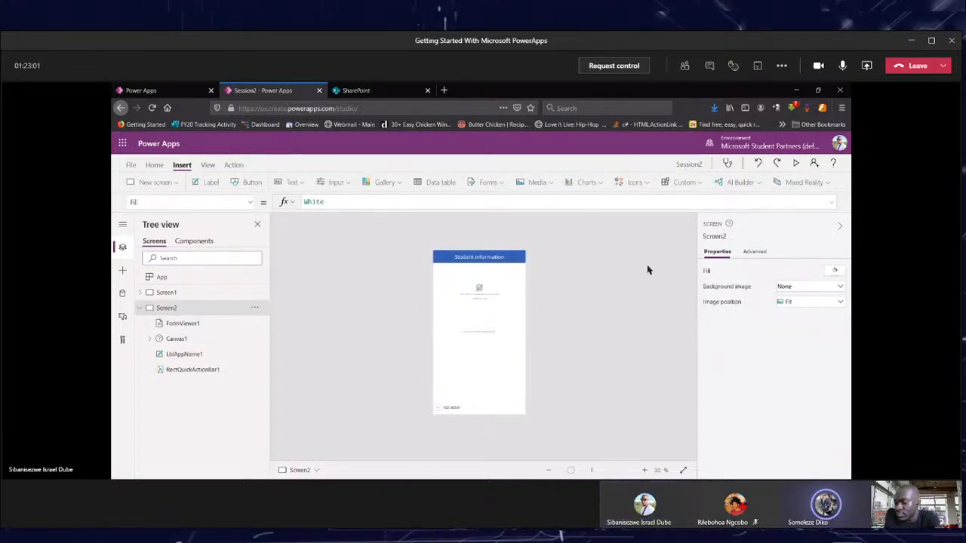
scroll(648, 270, "up", 2)
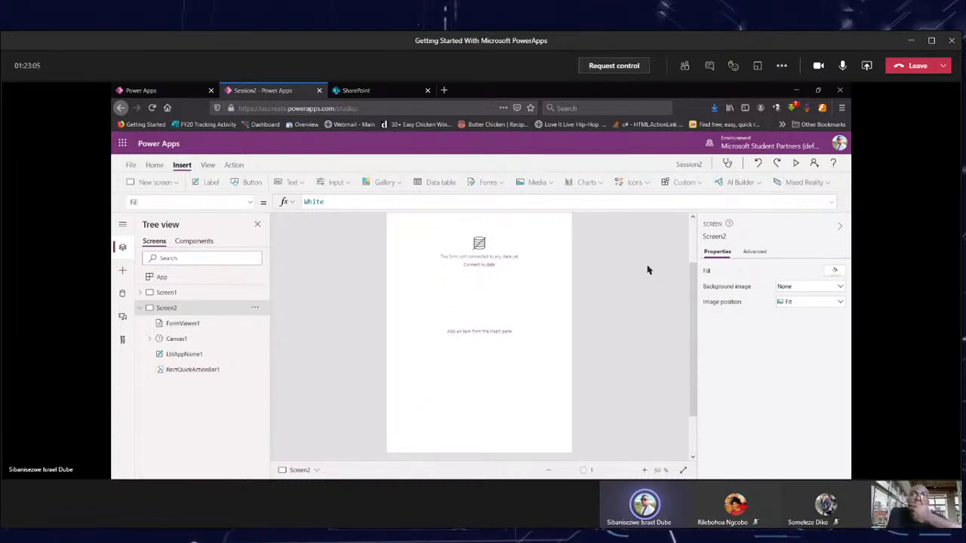
left_click_drag(695, 312, 693, 274)
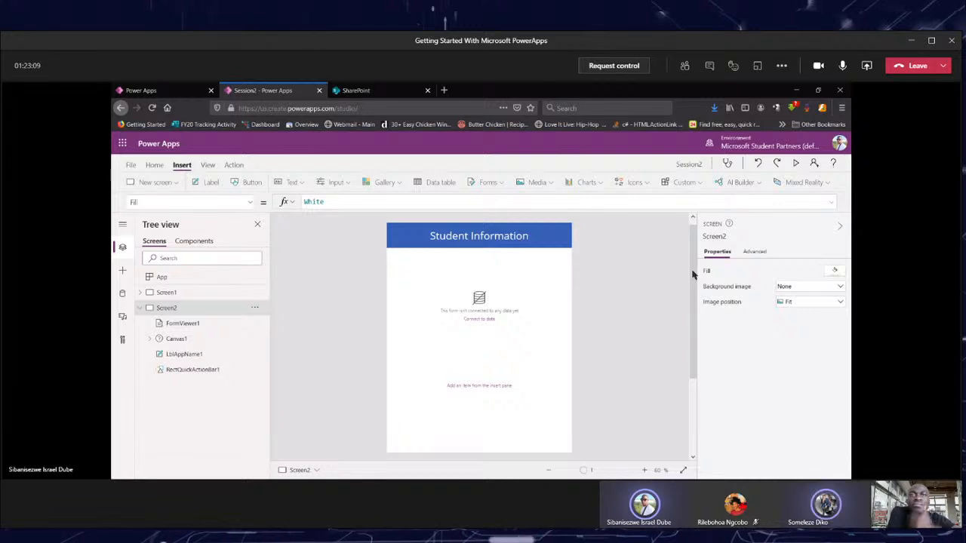
scroll(693, 274, "down", 1)
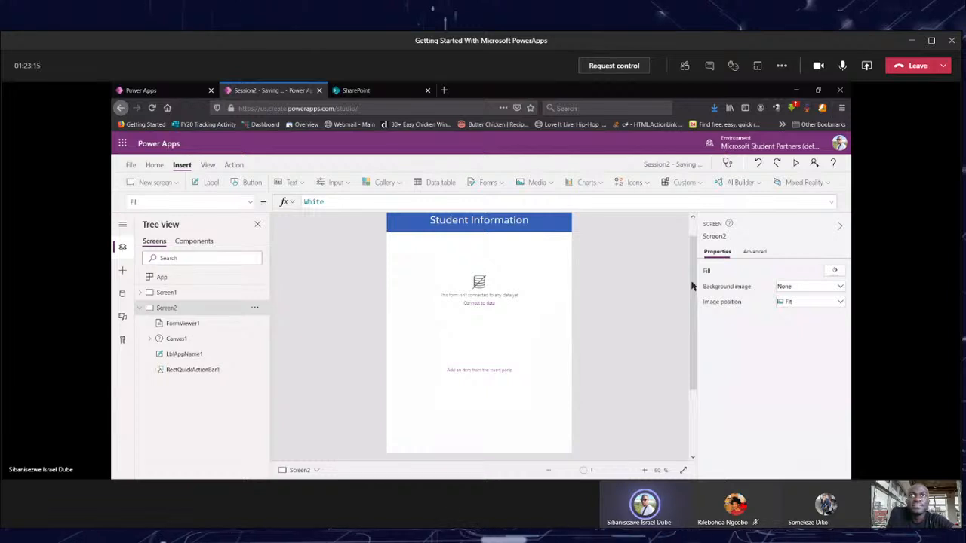
left_click(509, 299)
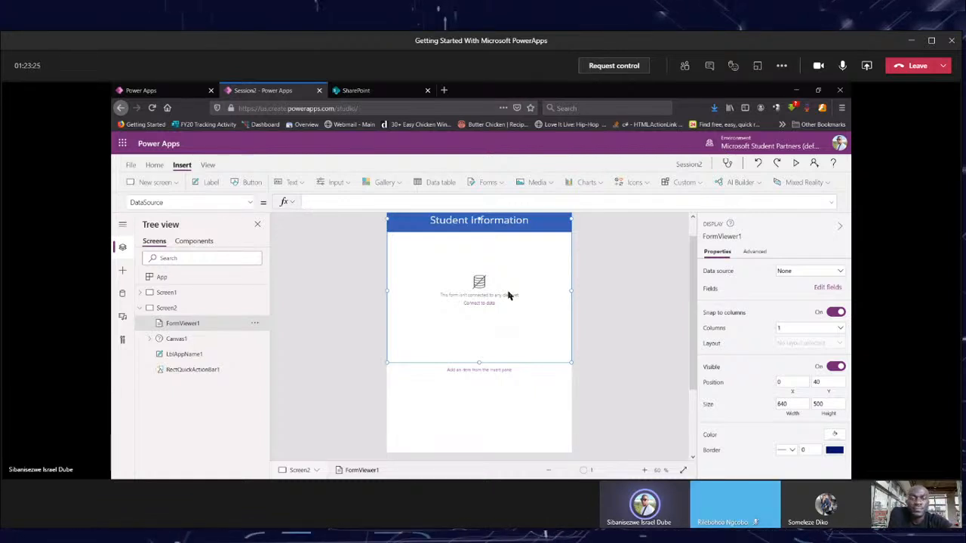
left_click(809, 271)
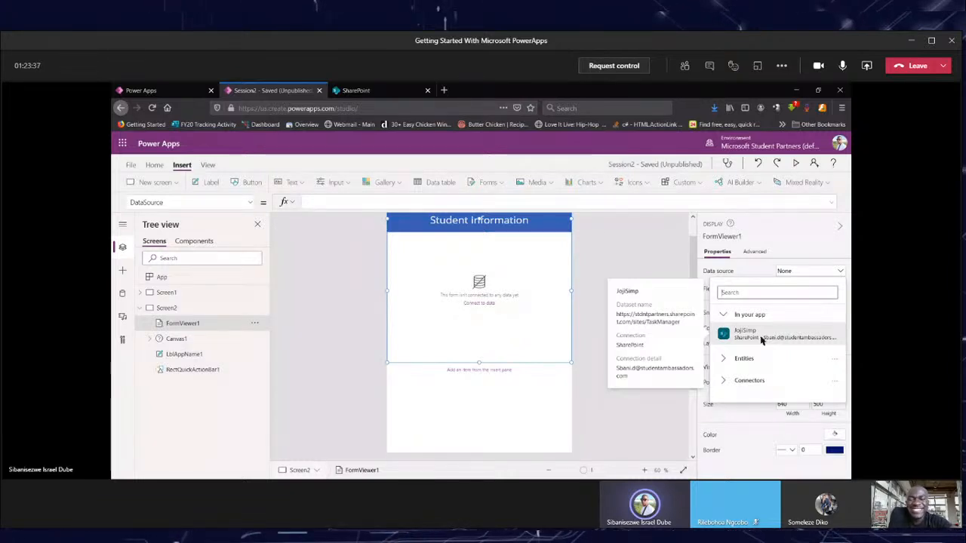
left_click(761, 340)
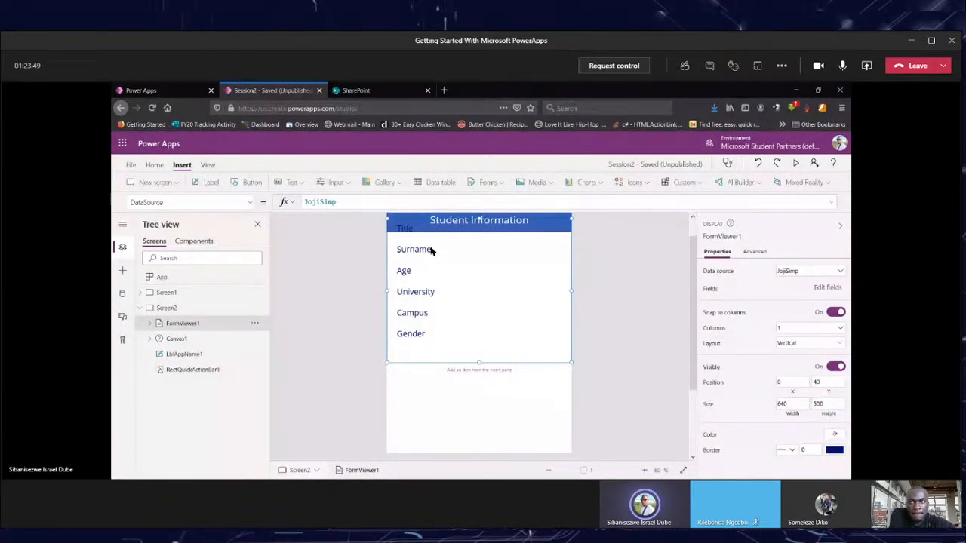
Move the whole display form down below the Student Information header to Y position 130, and select its Title card
left_click(468, 237)
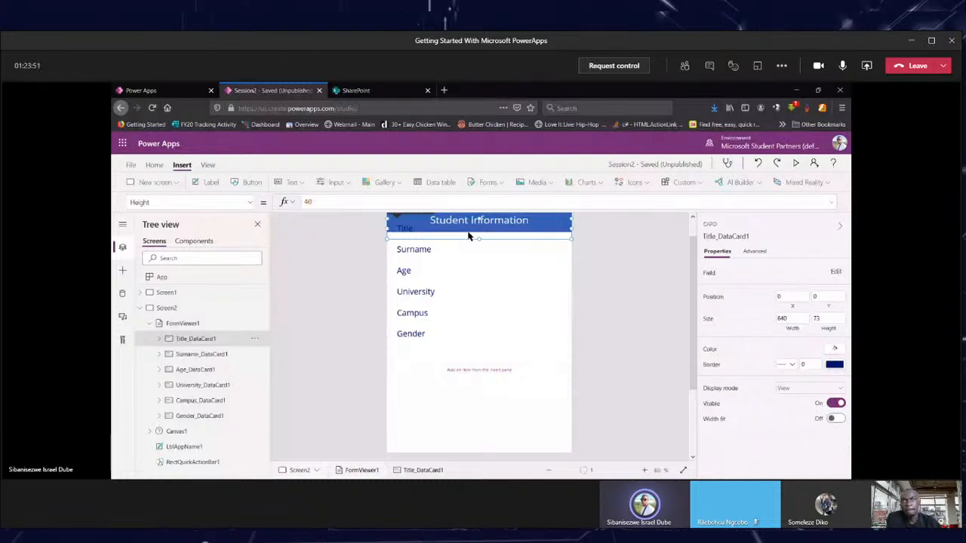
left_click(467, 260)
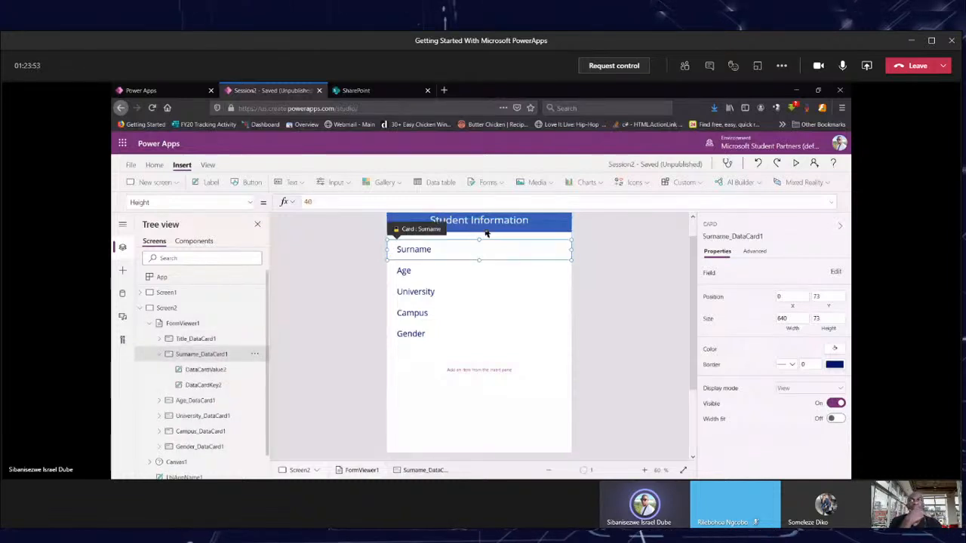
left_click(487, 233)
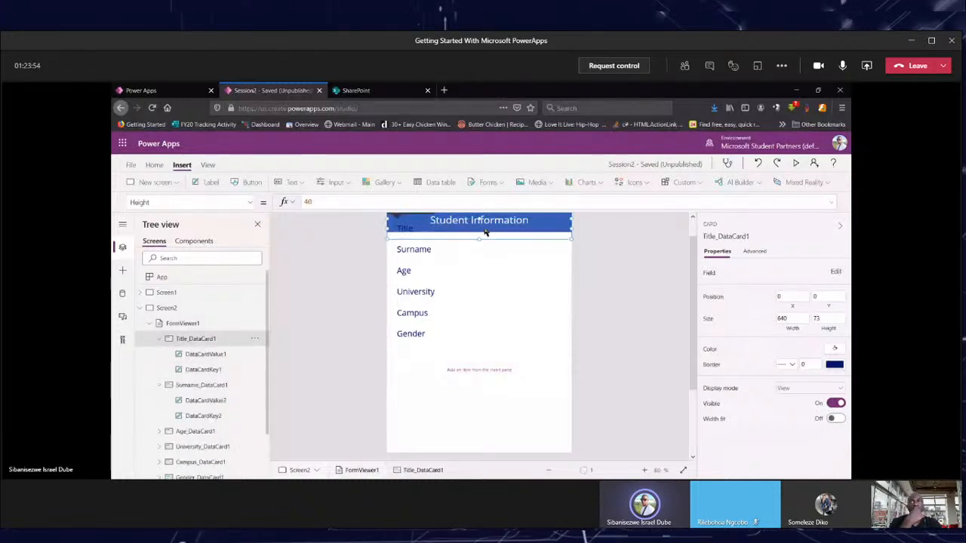
left_click(394, 252)
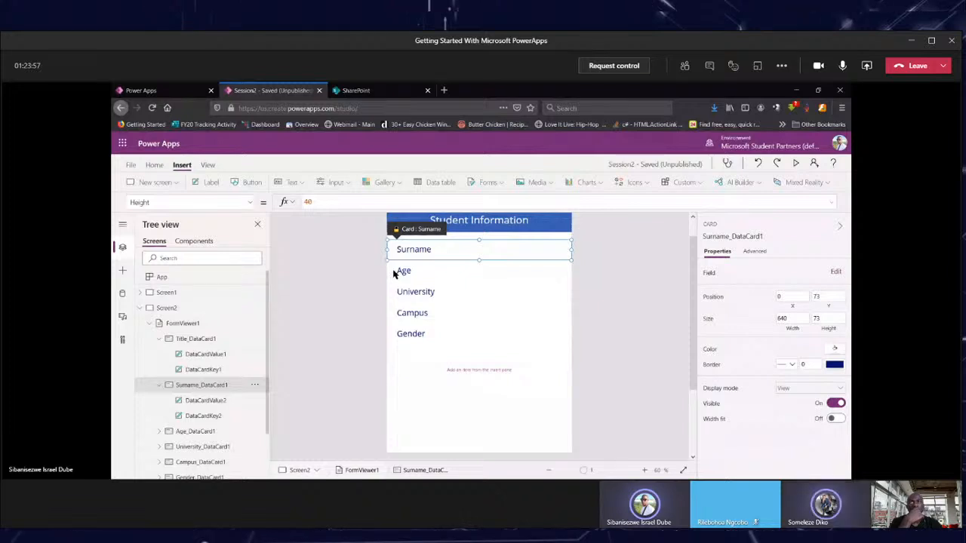
left_click(394, 273)
left_click(432, 351)
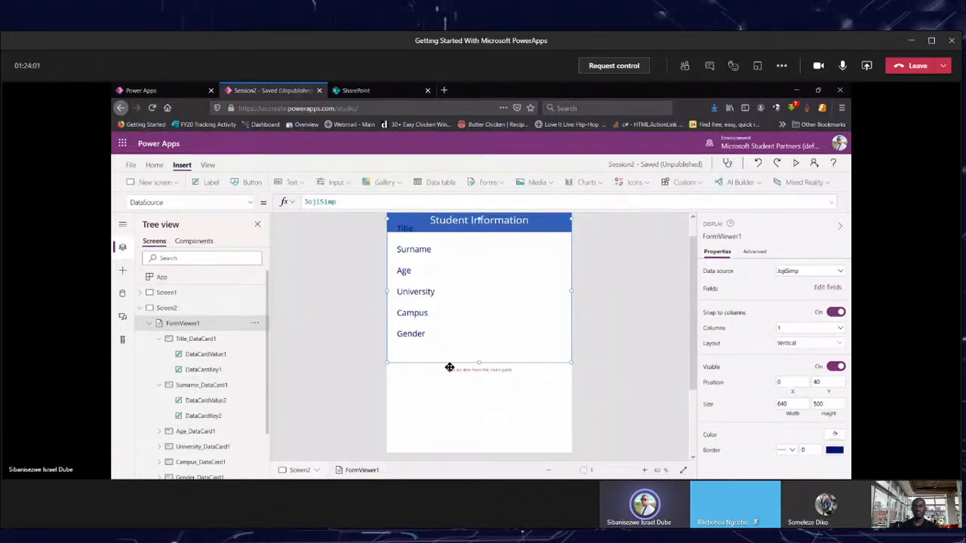
left_click_drag(449, 368, 446, 393)
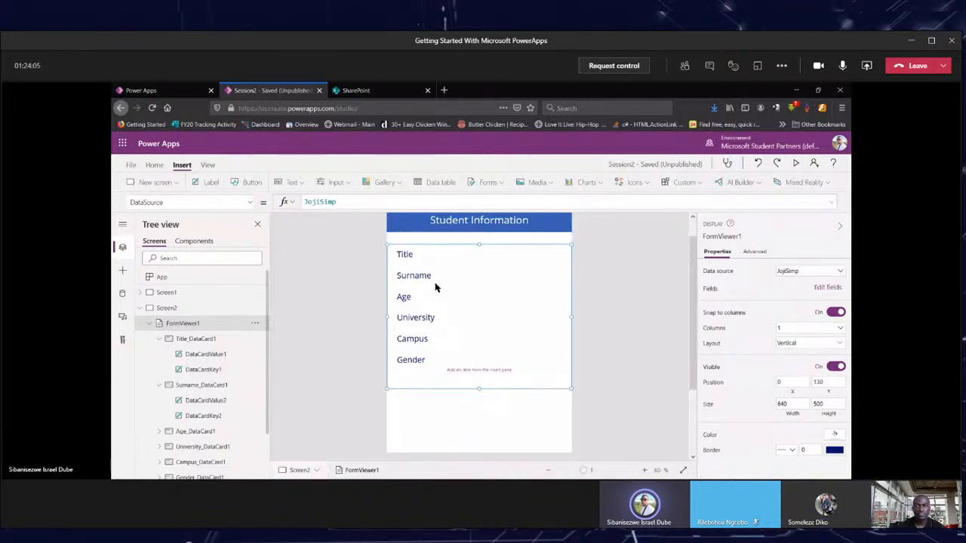
left_click(410, 257)
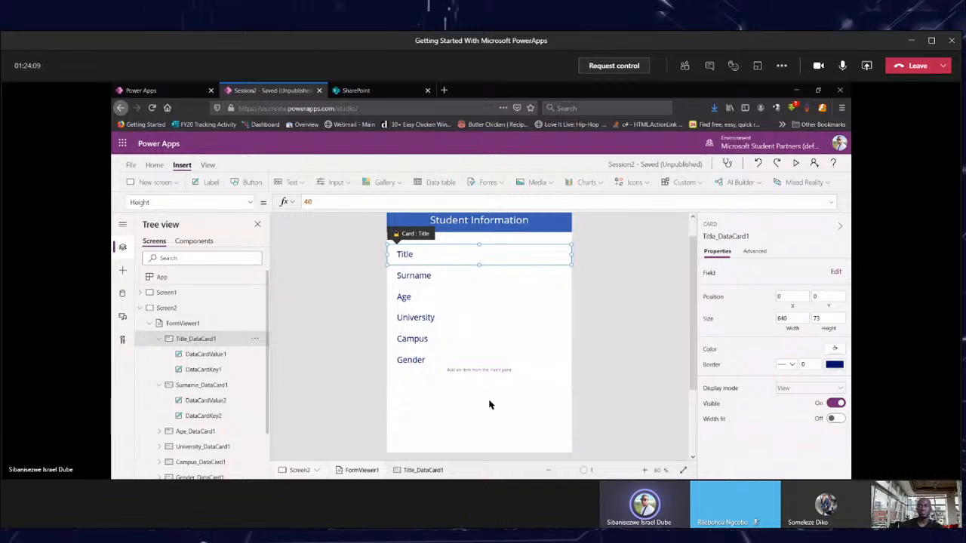
Inspect the display form on Screen2, including its Surname card and the value label inside the Title card
left_click(488, 408)
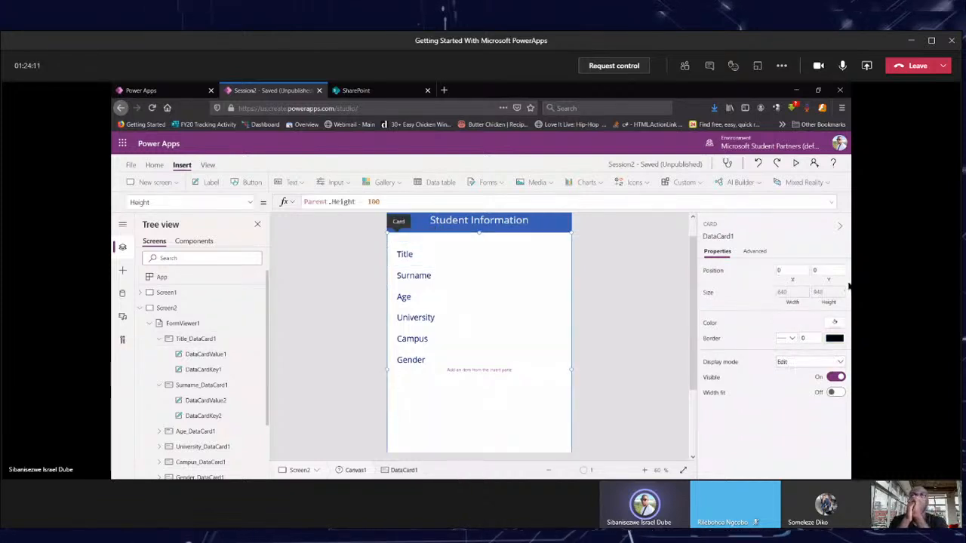
left_click(449, 273)
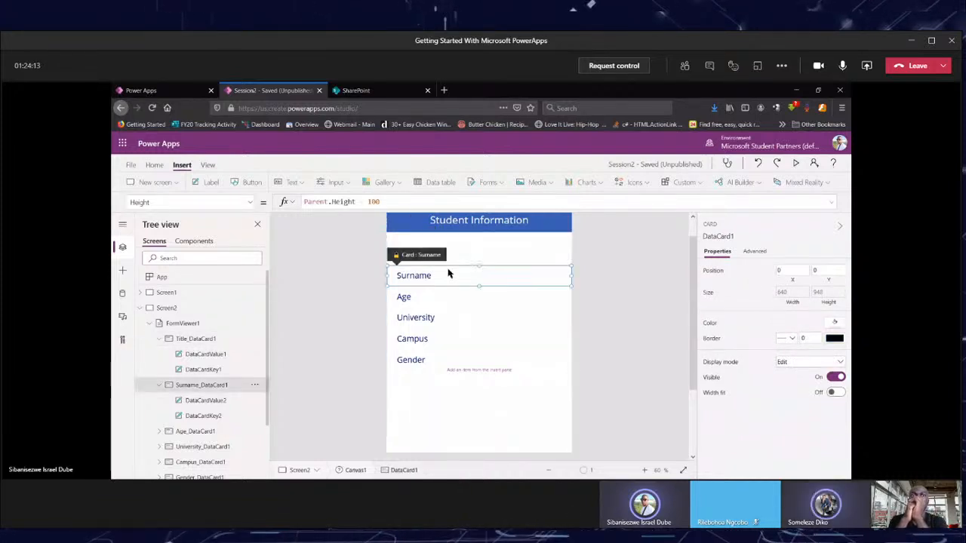
left_click(495, 380)
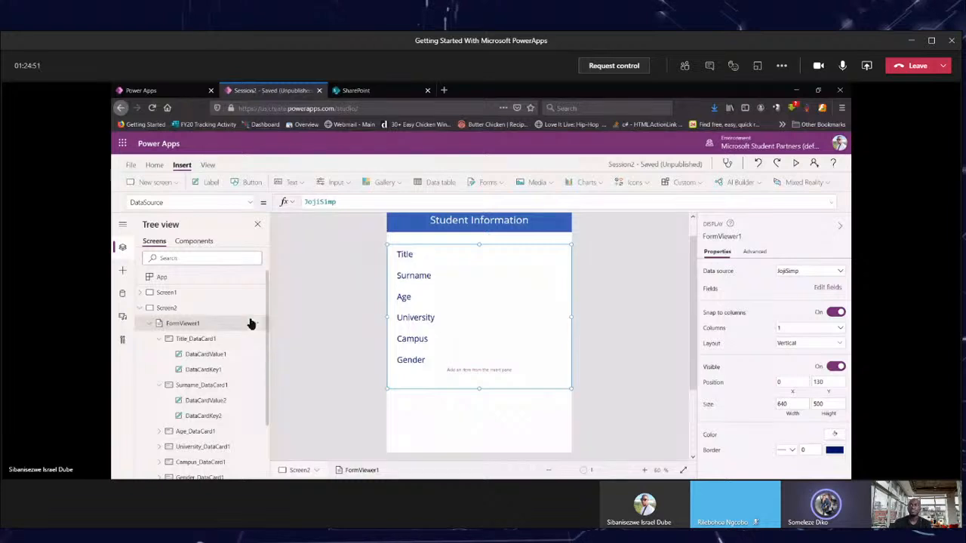
left_click(217, 356)
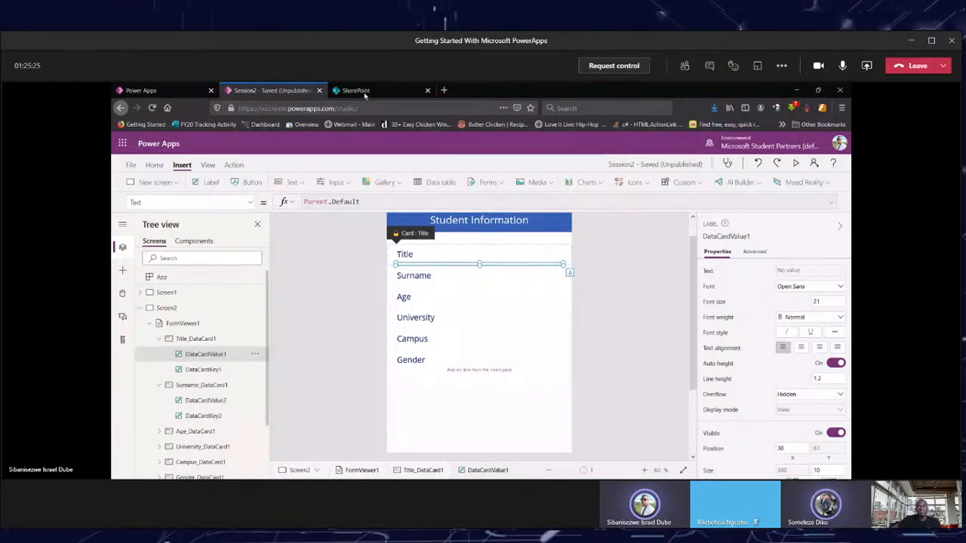
Add a new screen from the List template for browsing items
left_click(178, 184)
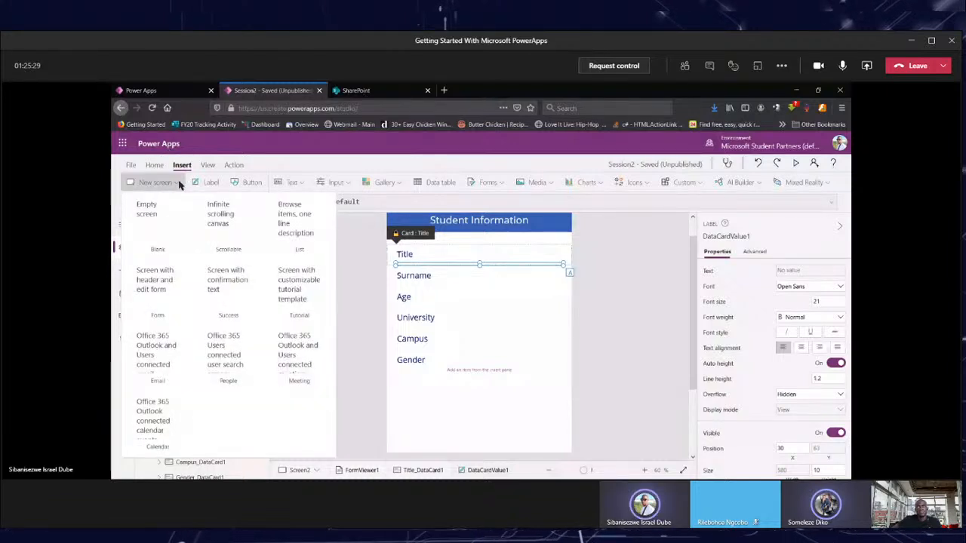
left_click(180, 185)
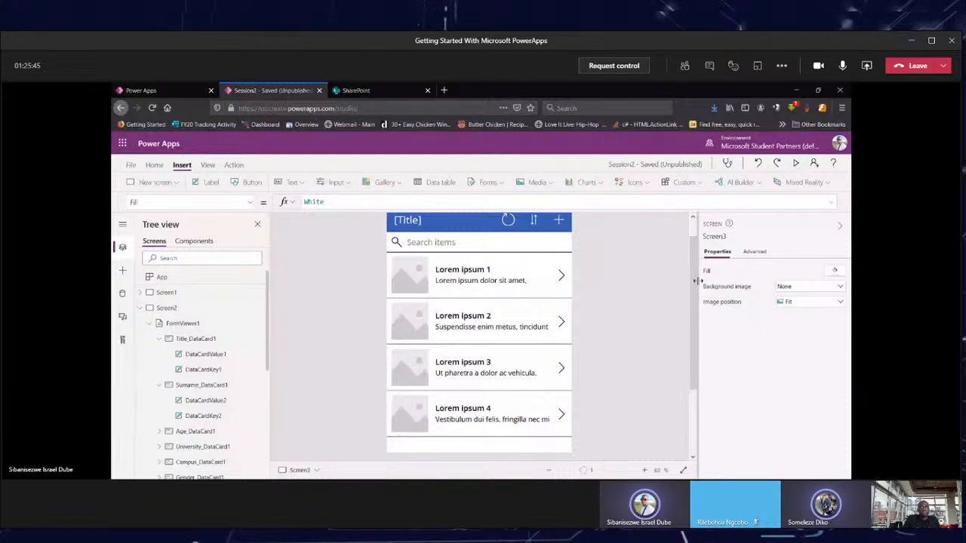
mouse_move(696, 281)
left_mouse_down()
mouse_move(693, 321)
mouse_move(693, 275)
left_mouse_up()
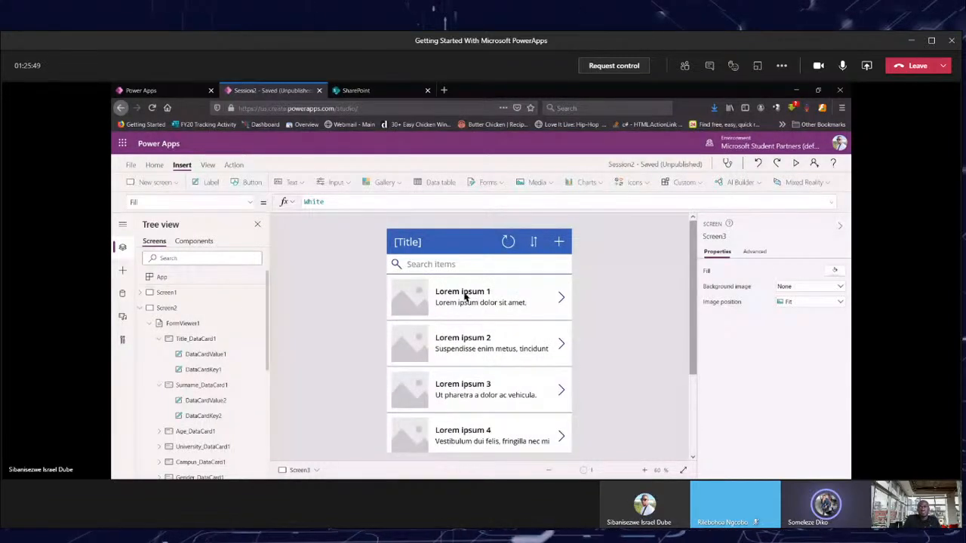
Examine the subtitle, title and image elements in the first item of the new screen's gallery
left_click(468, 301)
double_click(480, 302)
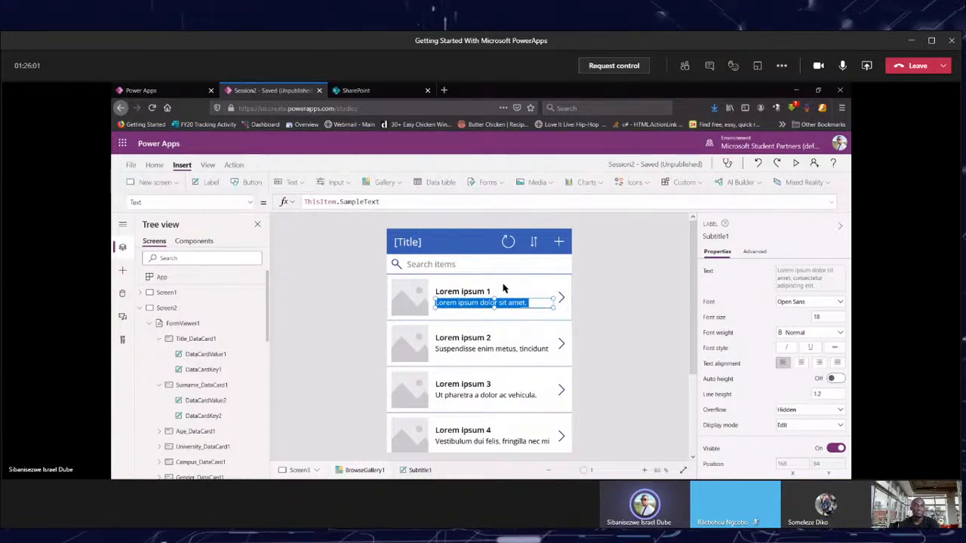
scroll(504, 288, "down", 1)
left_click(519, 255)
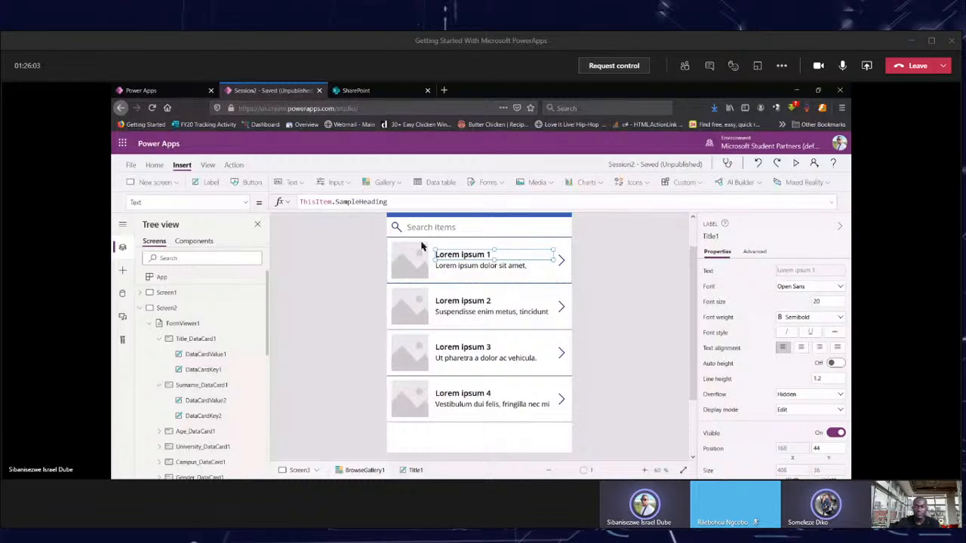
left_click(422, 244)
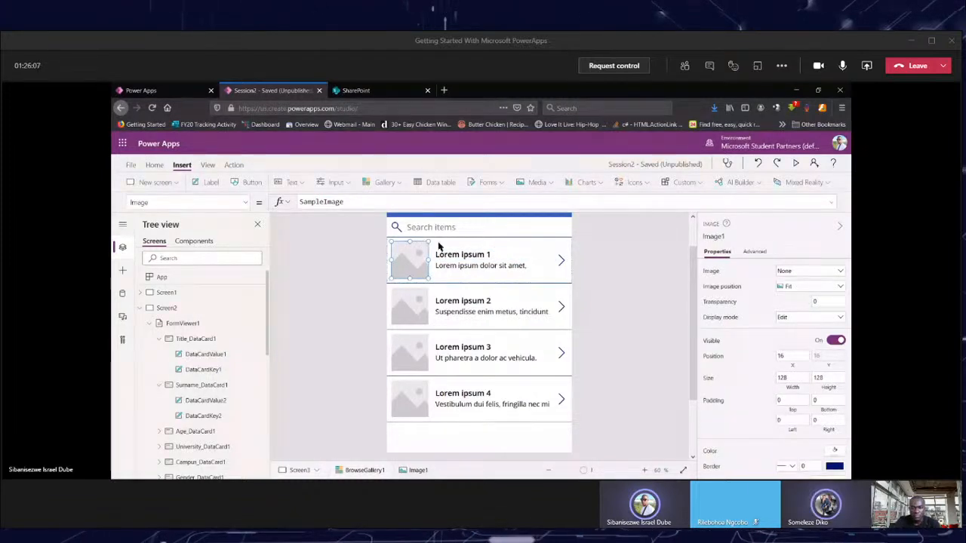
Connect the Screen3 gallery to the JojiSimp SharePoint list and collapse Screen2 and Screen3 in the control hierarchy
left_click(438, 249)
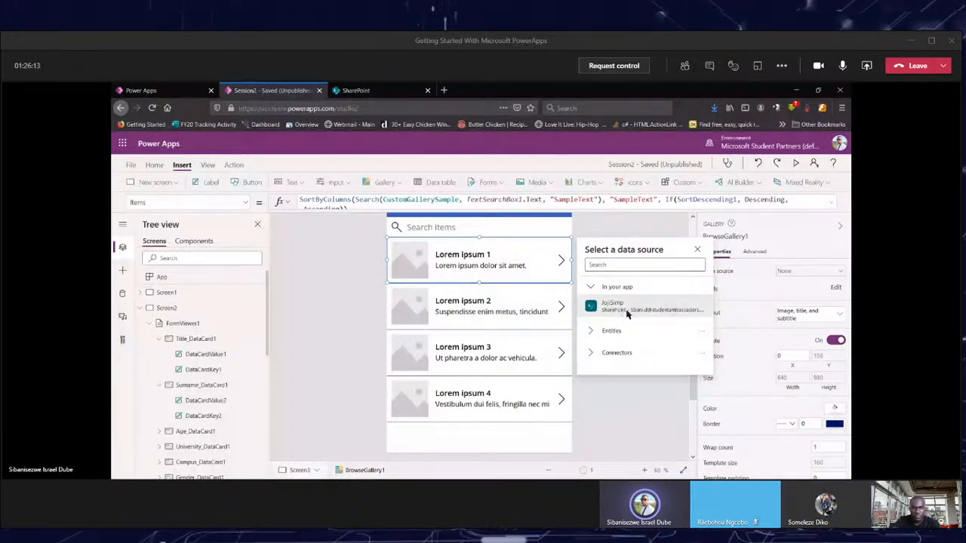
mouse_move(630, 312)
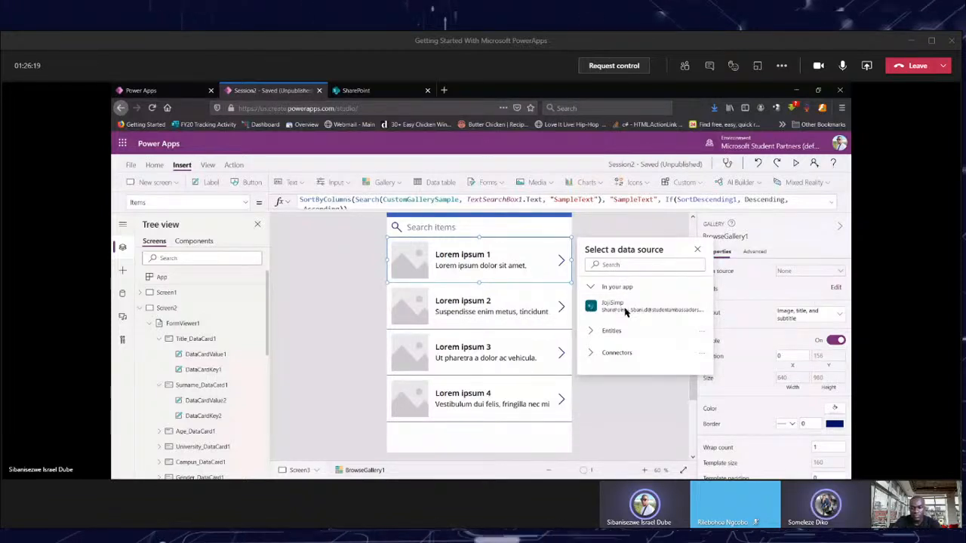
left_click(625, 308)
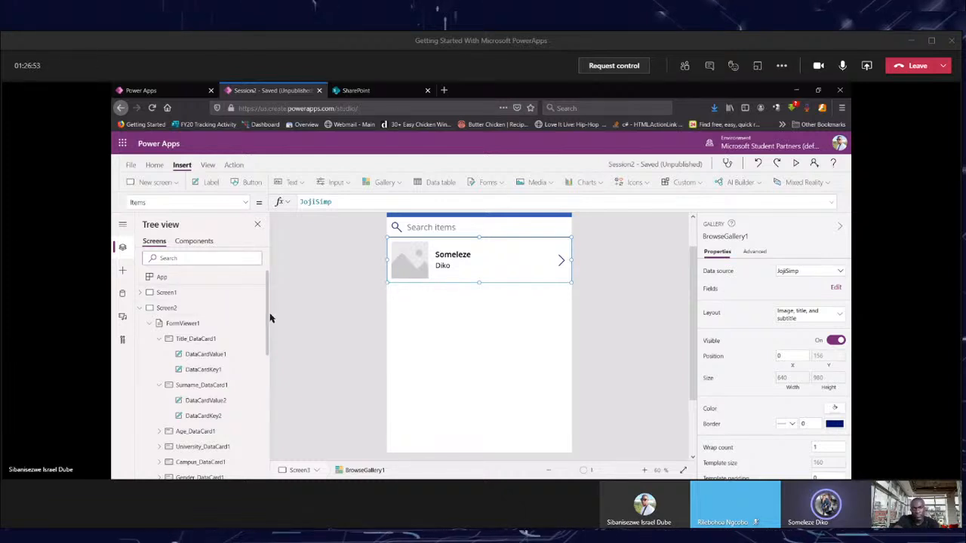
left_click(141, 308)
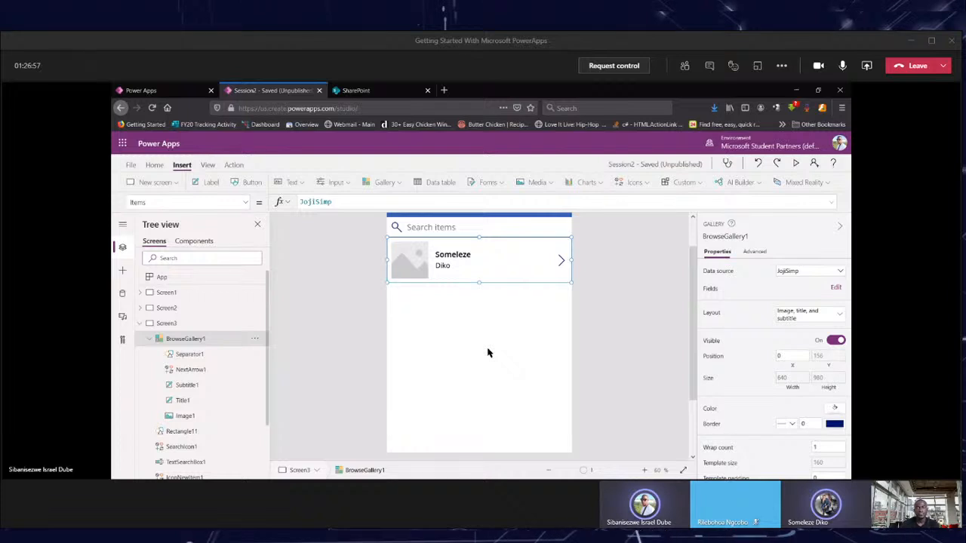
left_click(141, 324)
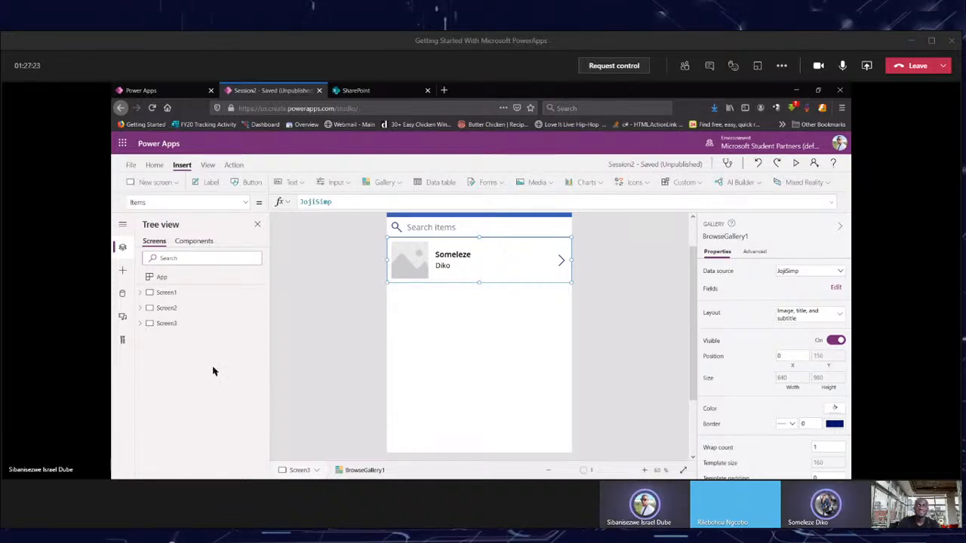
Examine Screen2's display form and both the basic and advanced properties of the Title card's value label
left_click(143, 311)
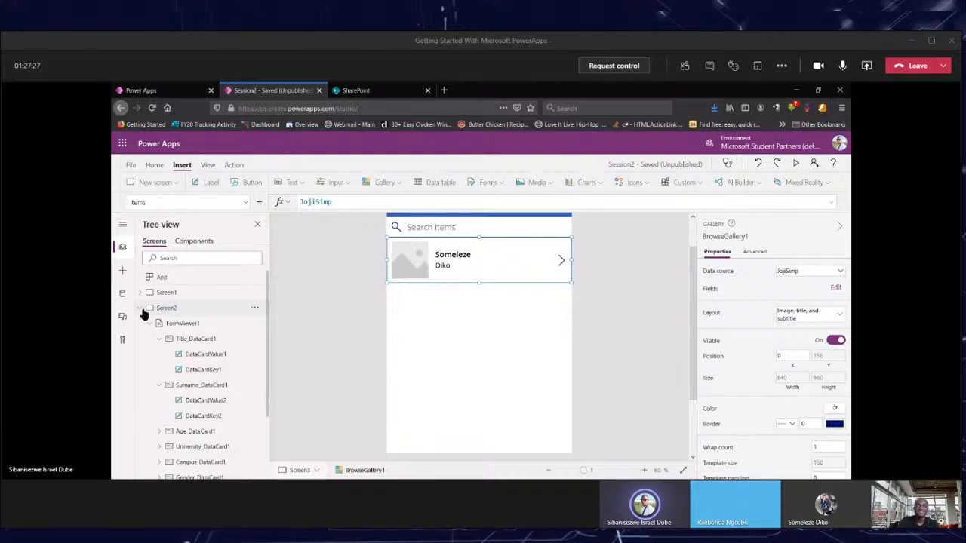
left_click(166, 309)
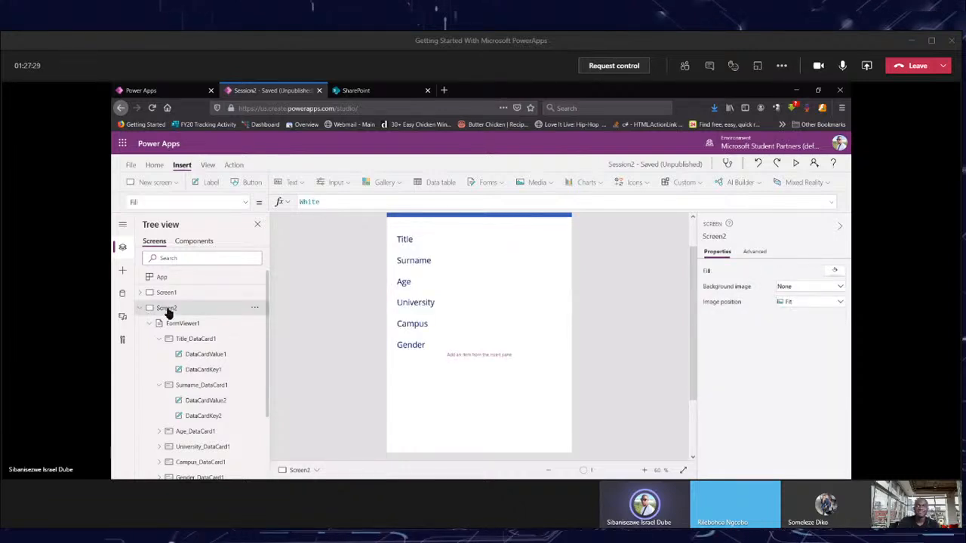
left_click(498, 285)
left_click(506, 370)
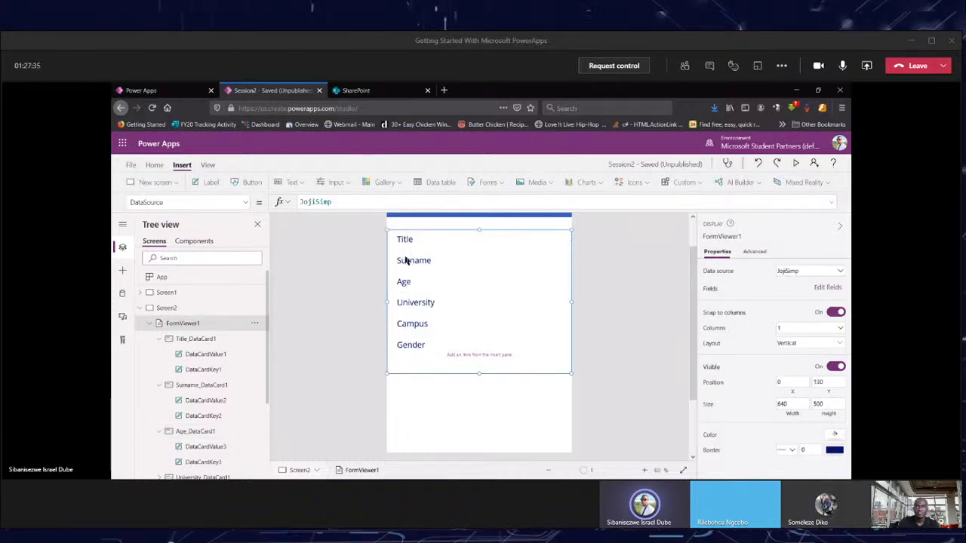
left_click(211, 355)
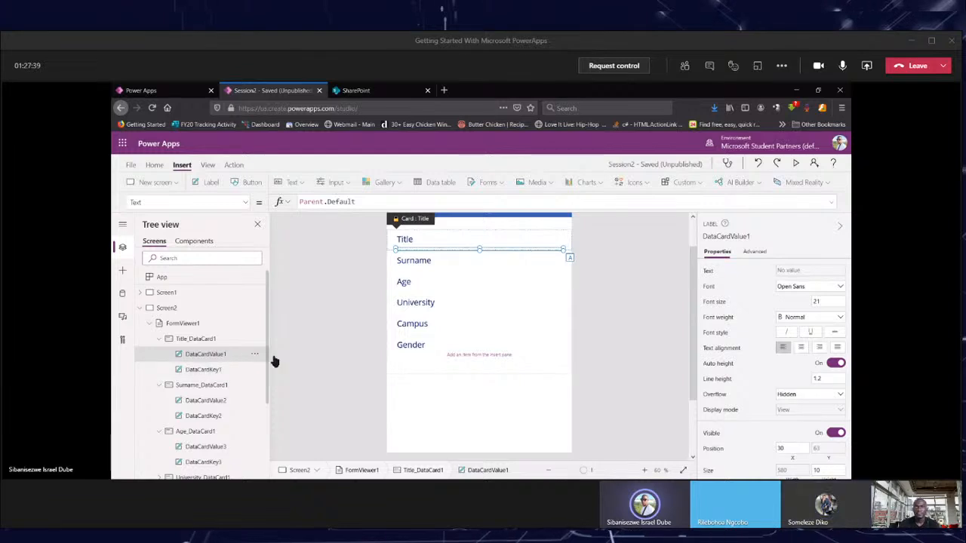
left_click(815, 277)
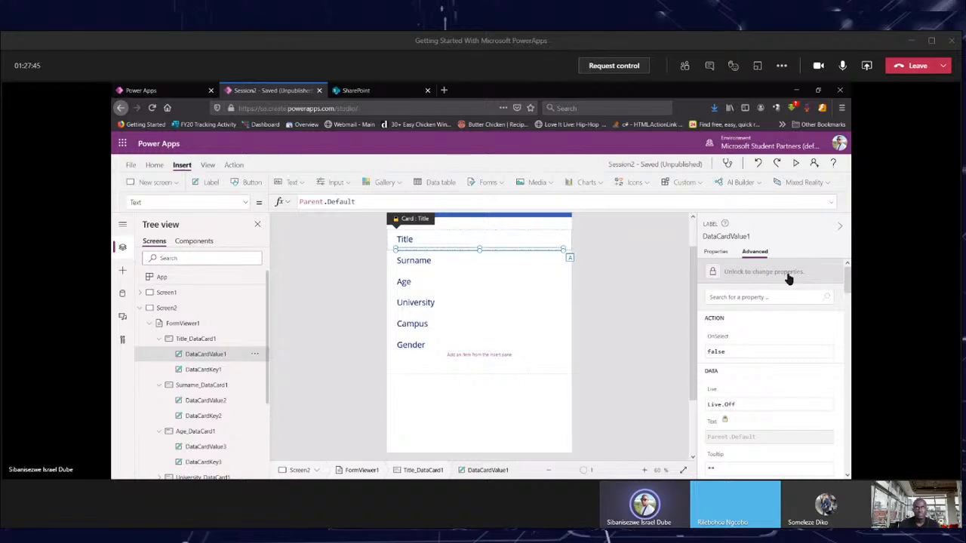
left_click_drag(849, 288, 850, 314)
scroll(753, 280, "up", 5)
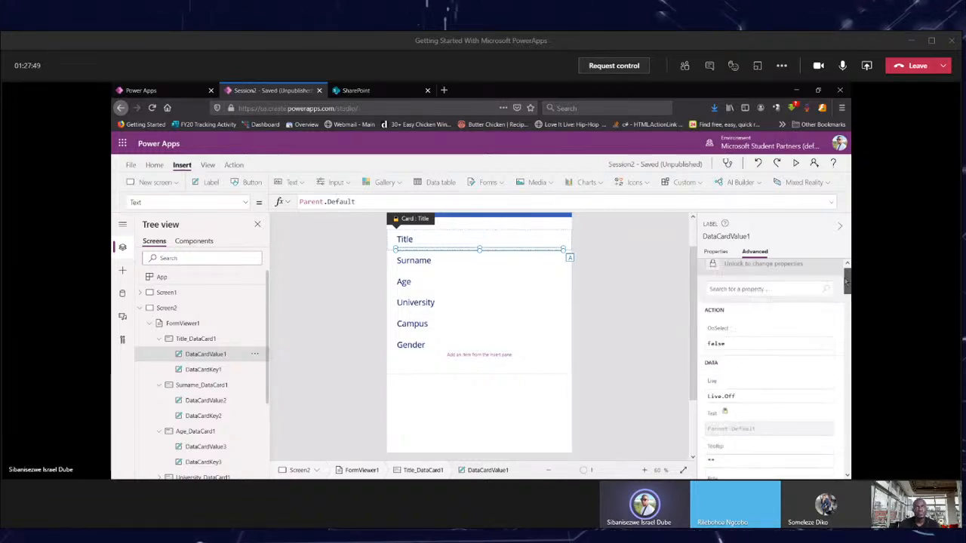
left_click(720, 254)
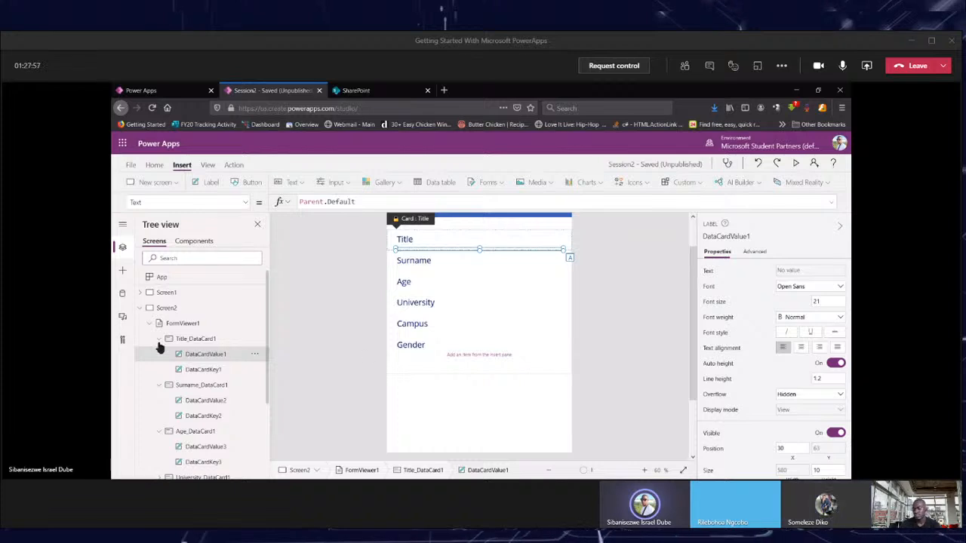
Return to Screen3 and leave Screen2 collapsed in the control hierarchy
left_click(140, 309)
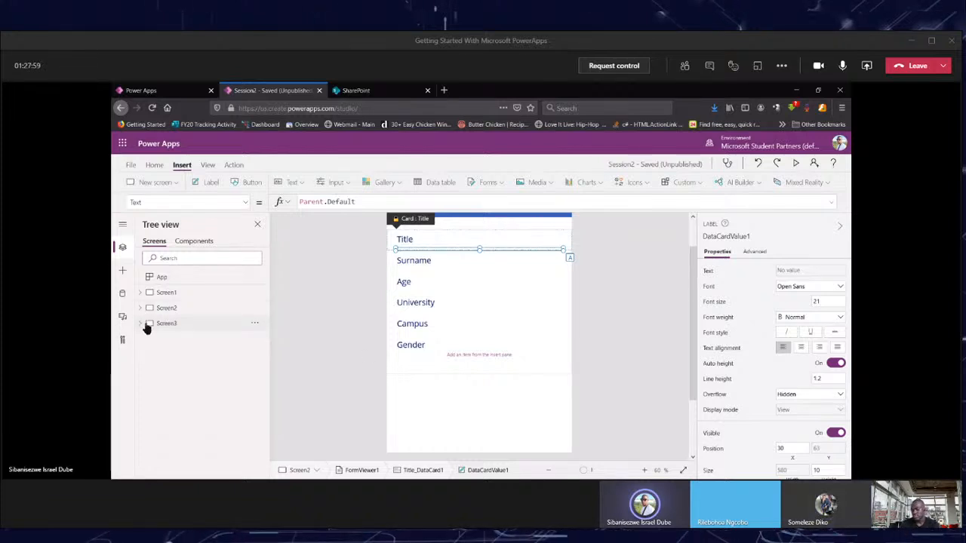
left_click(147, 326)
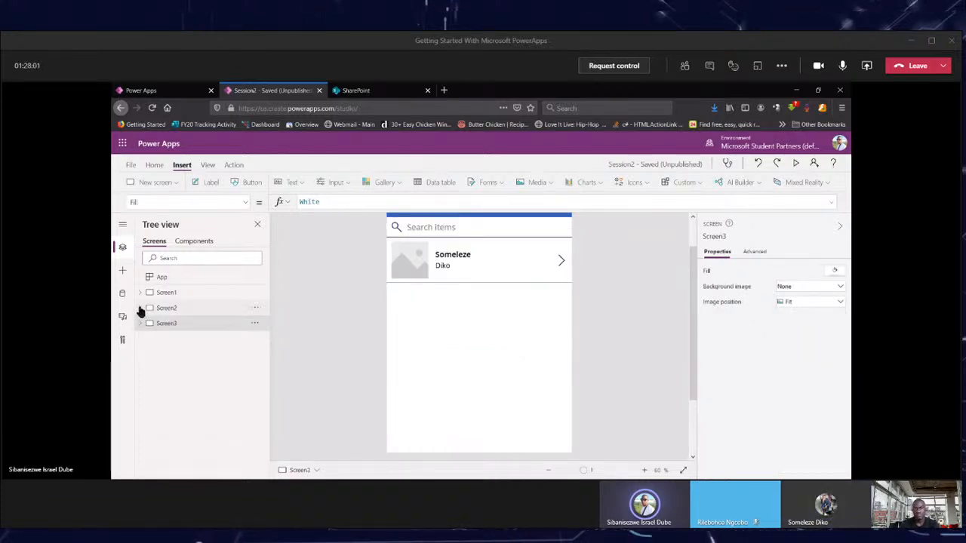
left_click(140, 308)
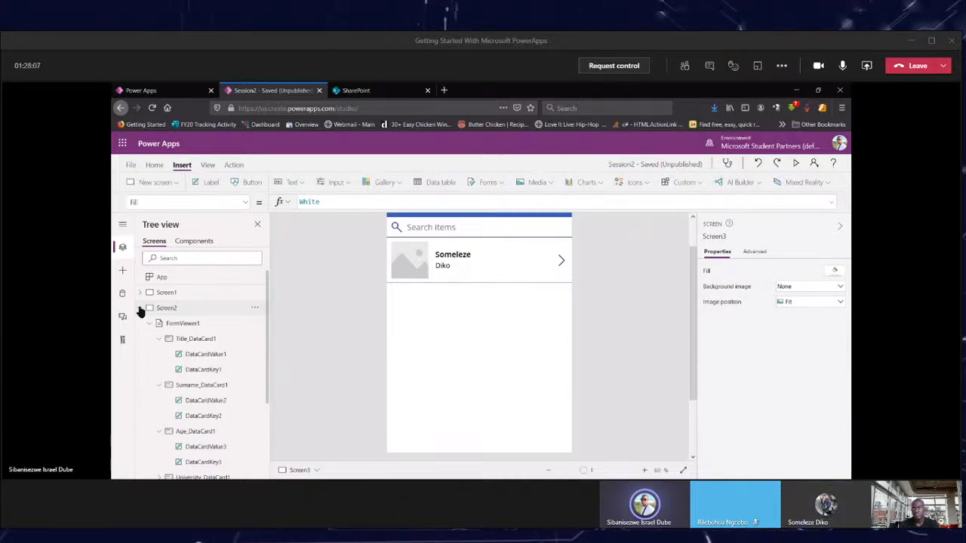
left_click(141, 309)
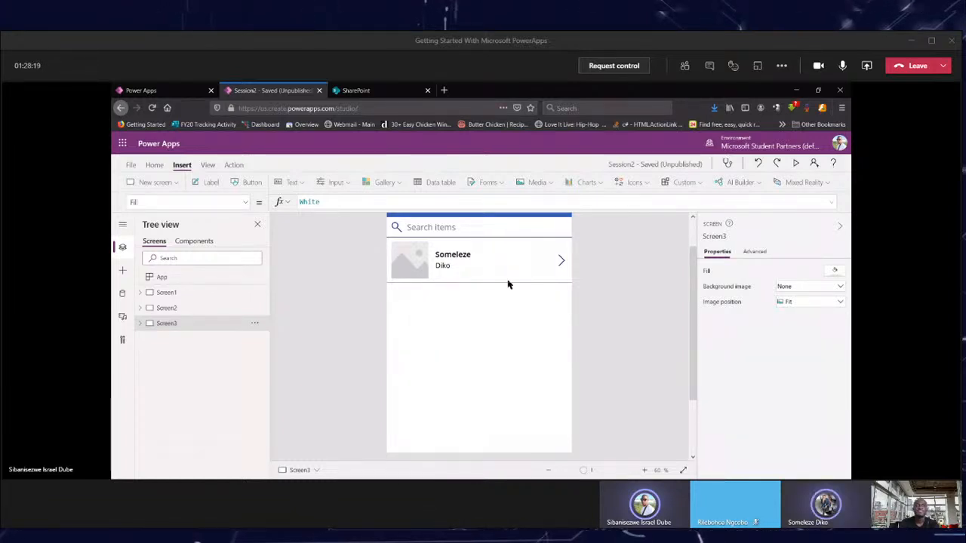
left_click(140, 310)
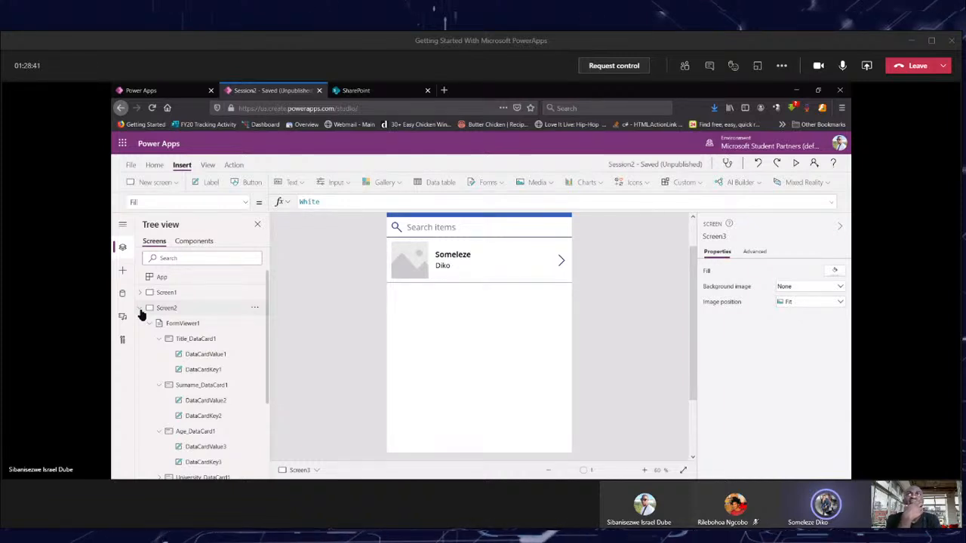
left_click(141, 309)
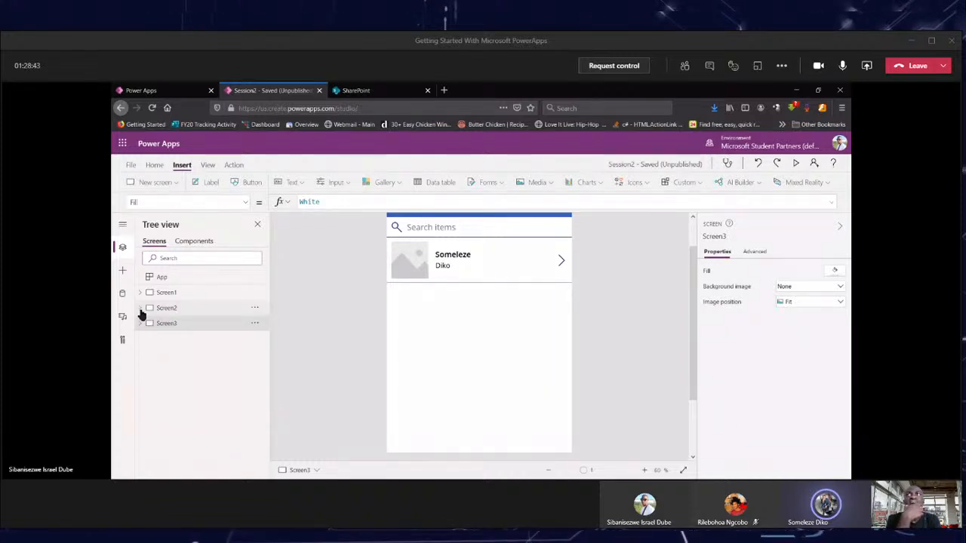
left_click(141, 309)
left_click(141, 310)
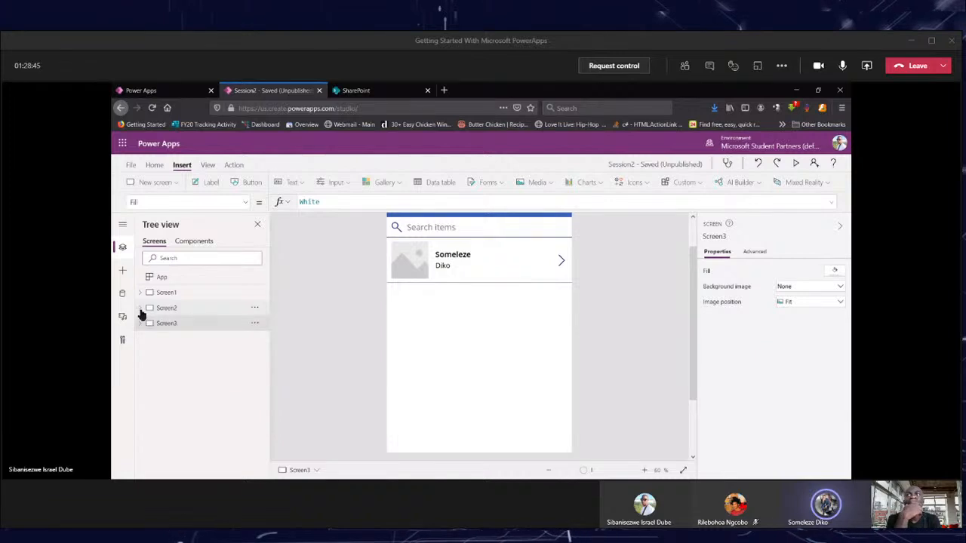
Inspect the arrow icon of the Screen3 gallery item and its OnSelect formula, and collapse Screen3's controls
left_click(561, 261)
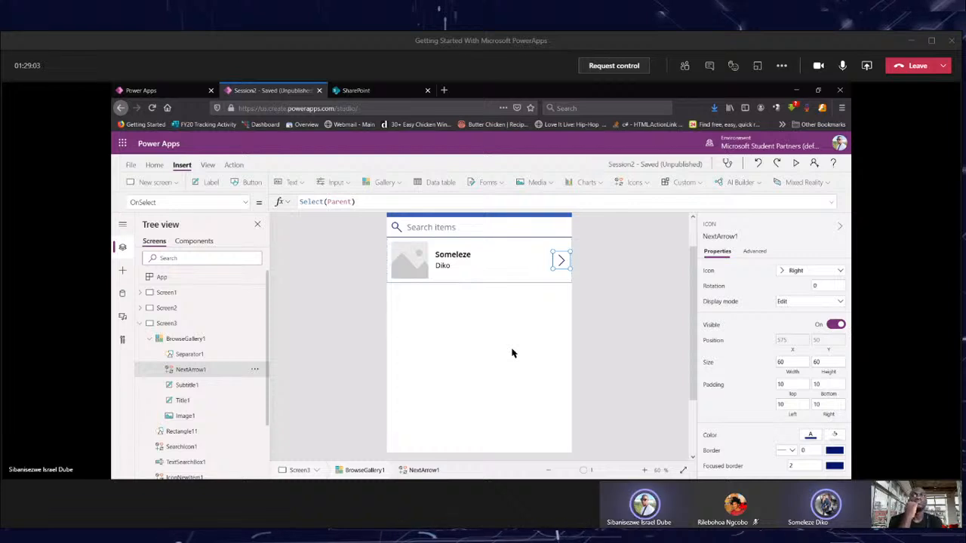
left_click(512, 351)
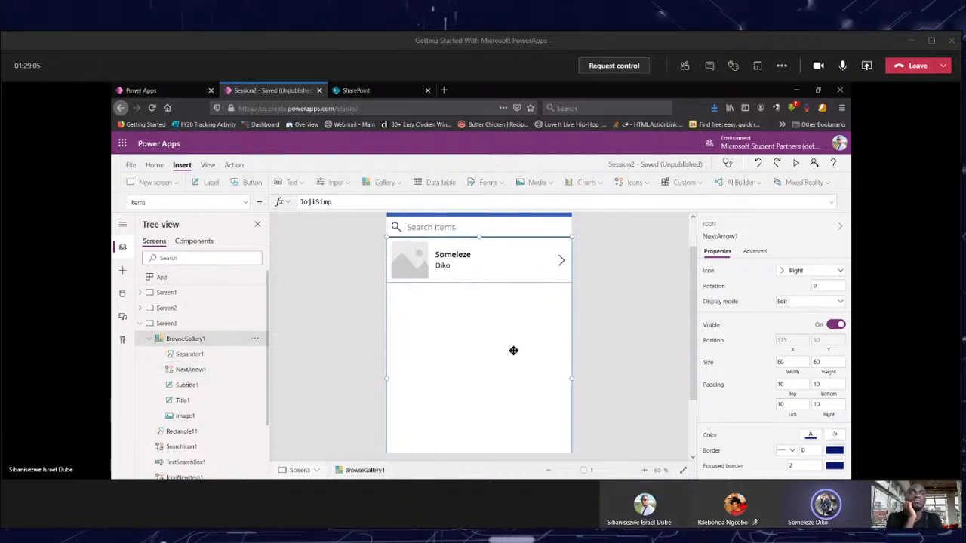
left_click(139, 324)
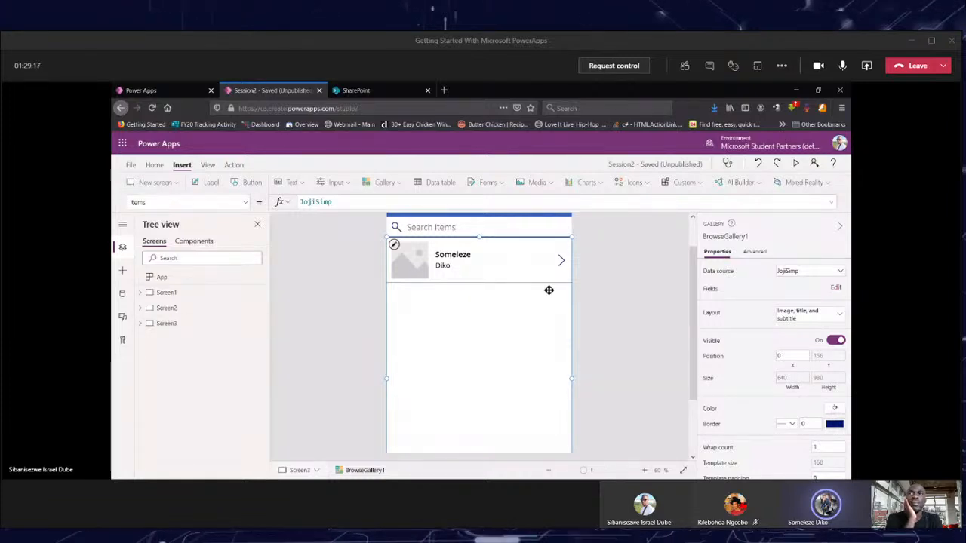
left_click(561, 263)
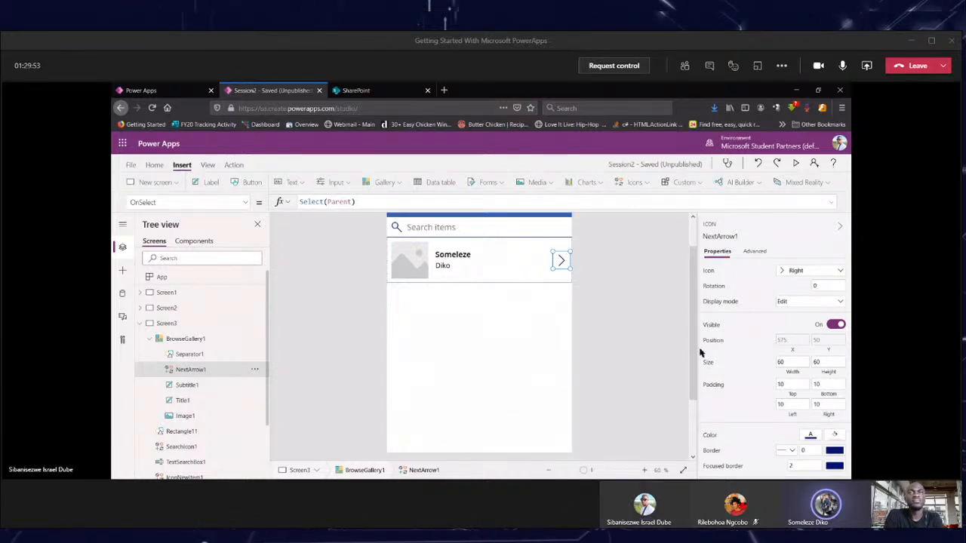
left_click_drag(691, 332, 684, 310)
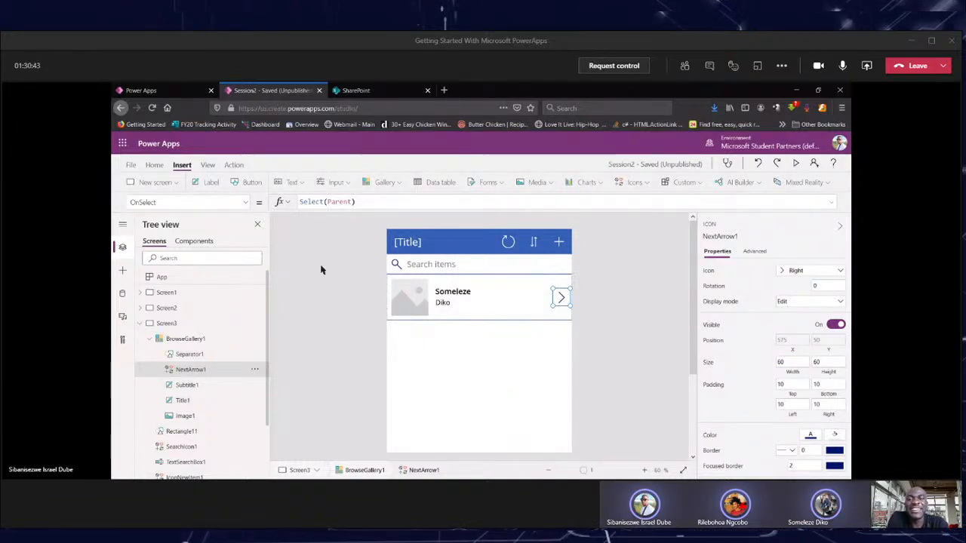
left_click(140, 324)
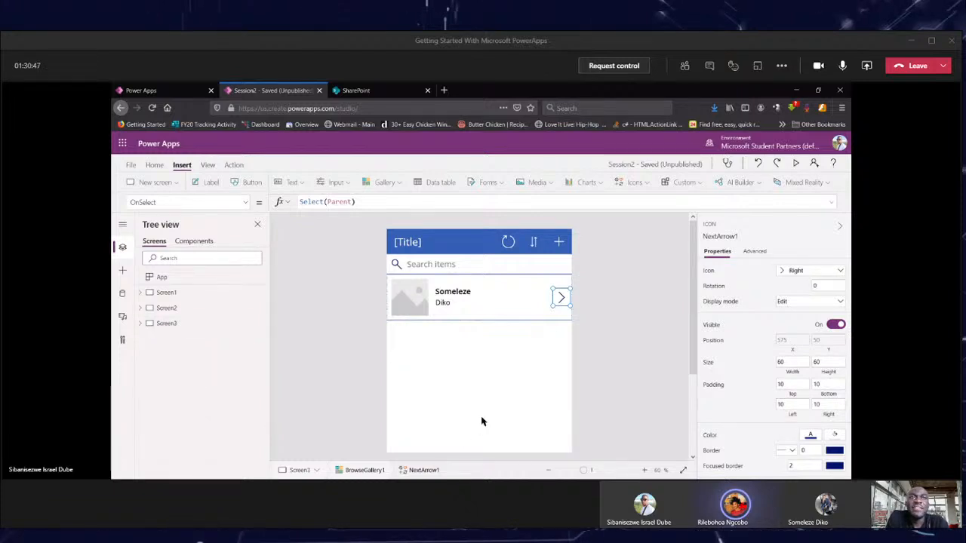